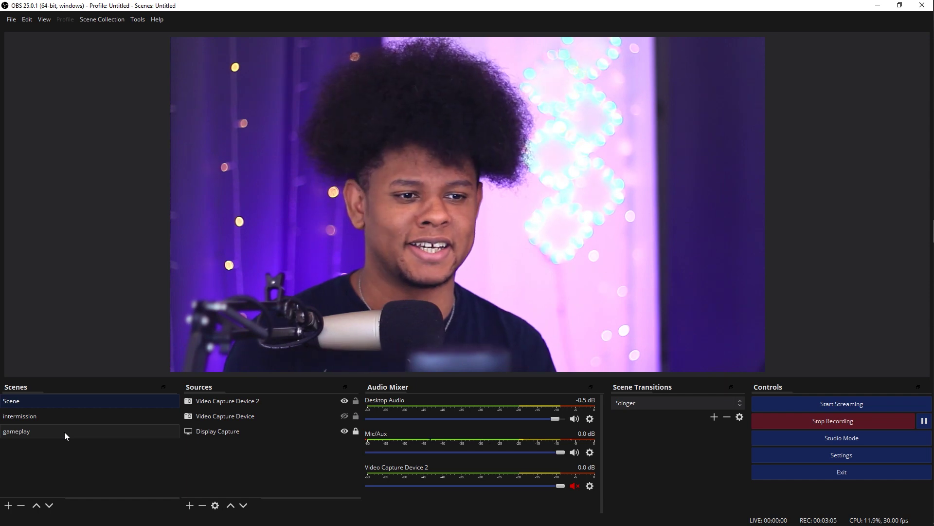
- Flip from intermission to gameplay's ring overlay and back to intermission's empty black camera area
left_click(63, 423)
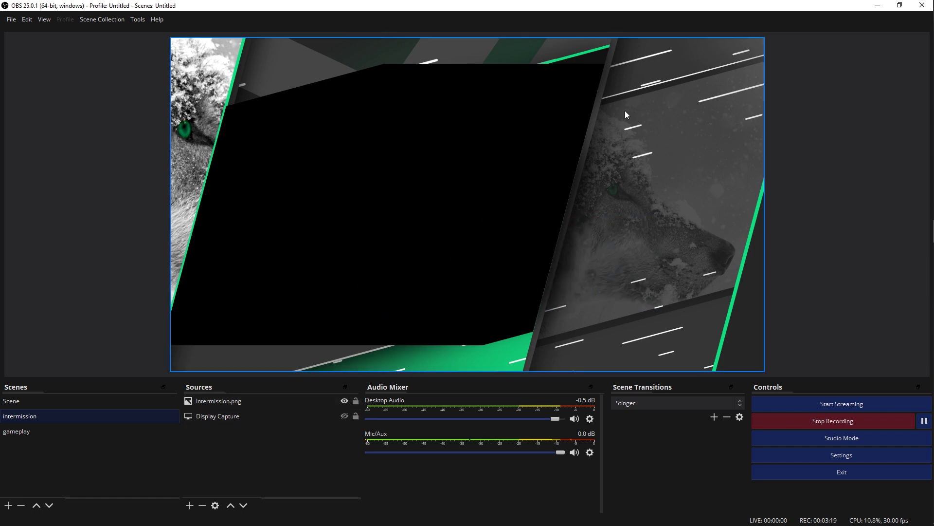
left_click(41, 435)
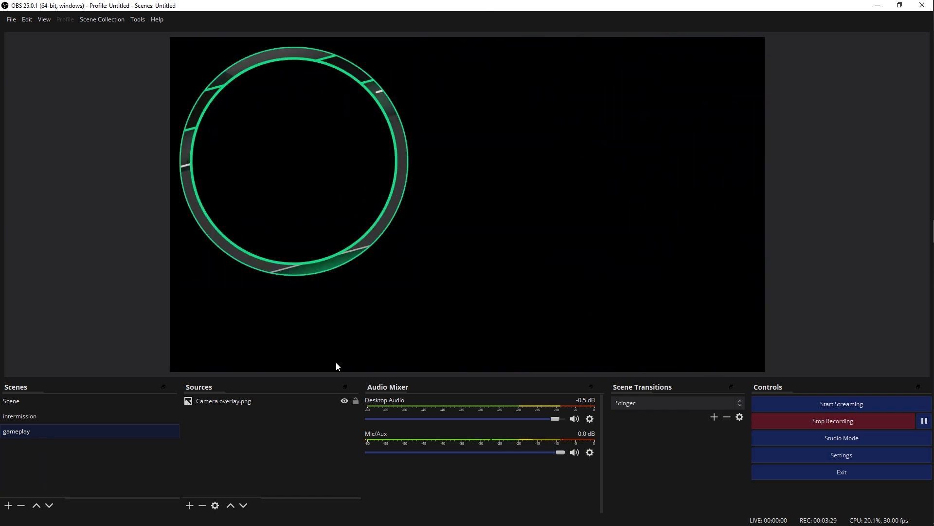
left_click(12, 419)
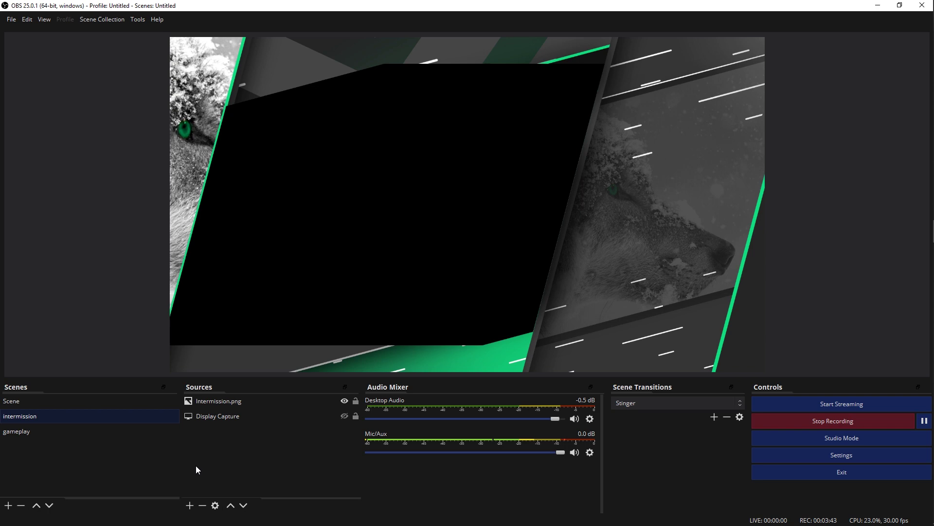
- Add a 1920x1080 'webcam' Video Capture Device beneath Intermission.png, shifted left into its window
left_click(189, 507)
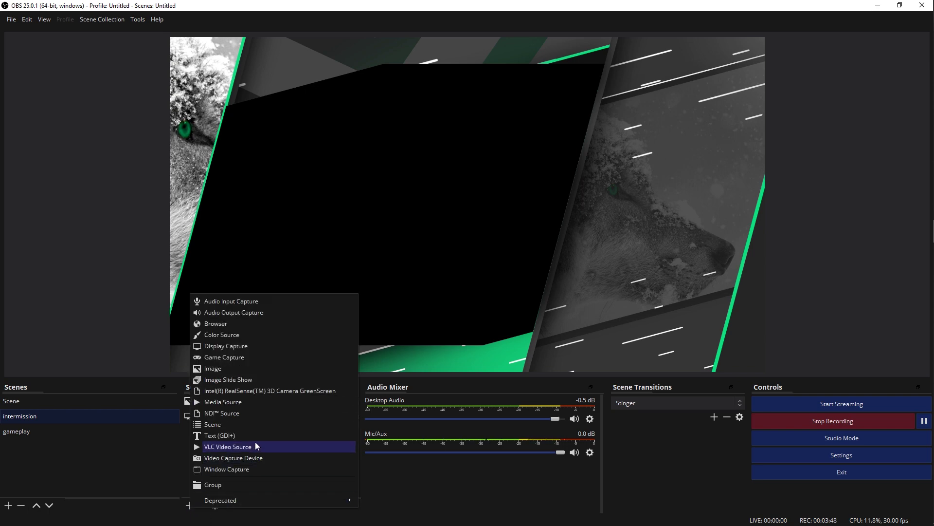
left_click(244, 461)
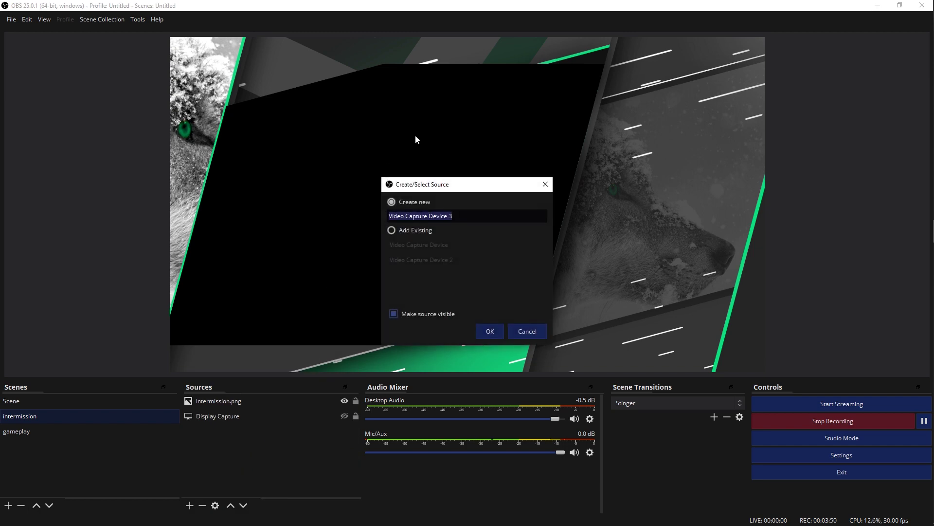
type("webcam")
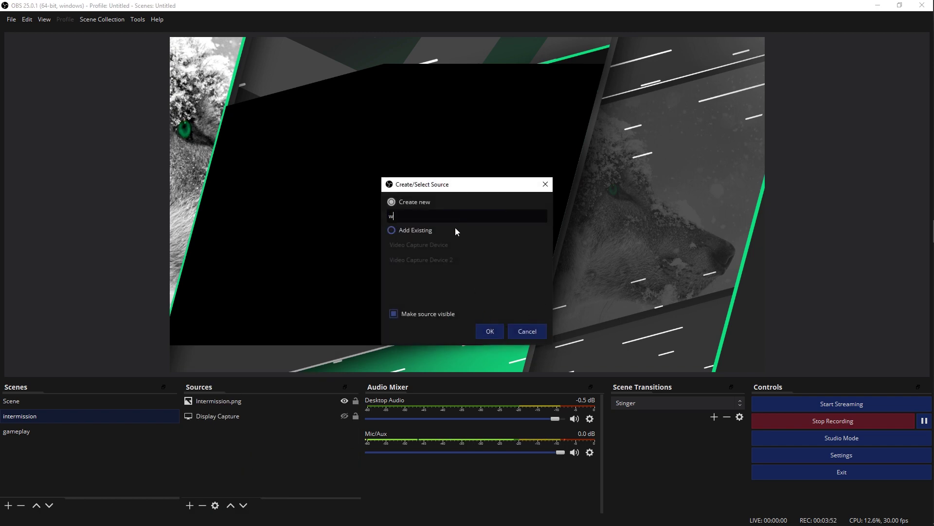
left_click(489, 330)
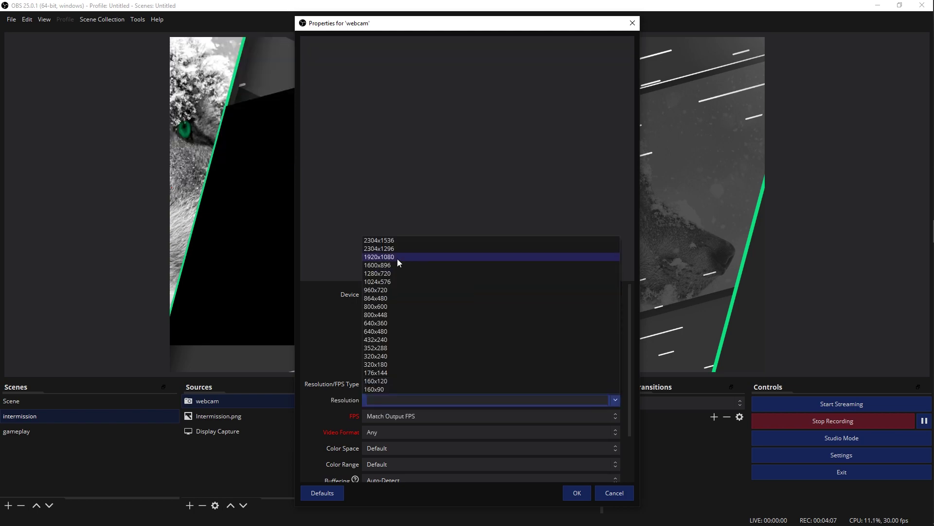
left_click(398, 259)
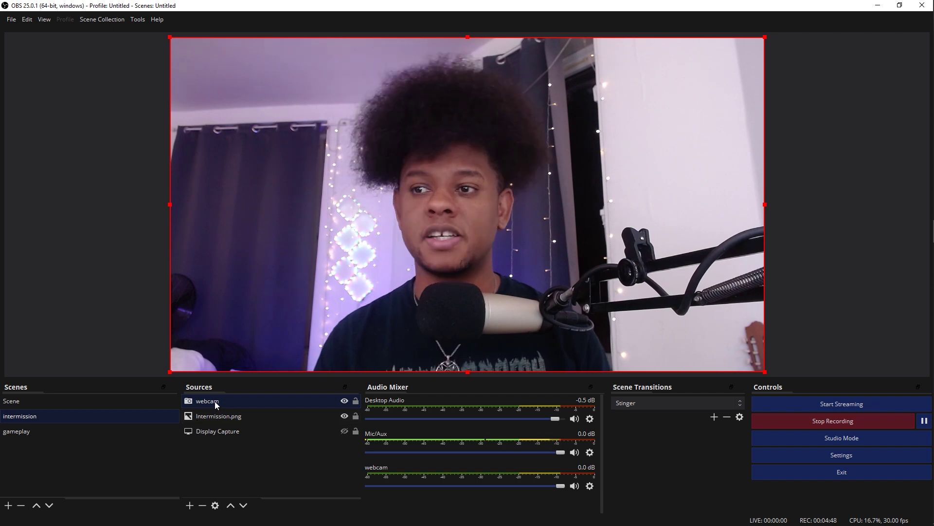
left_click_drag(214, 401, 219, 425)
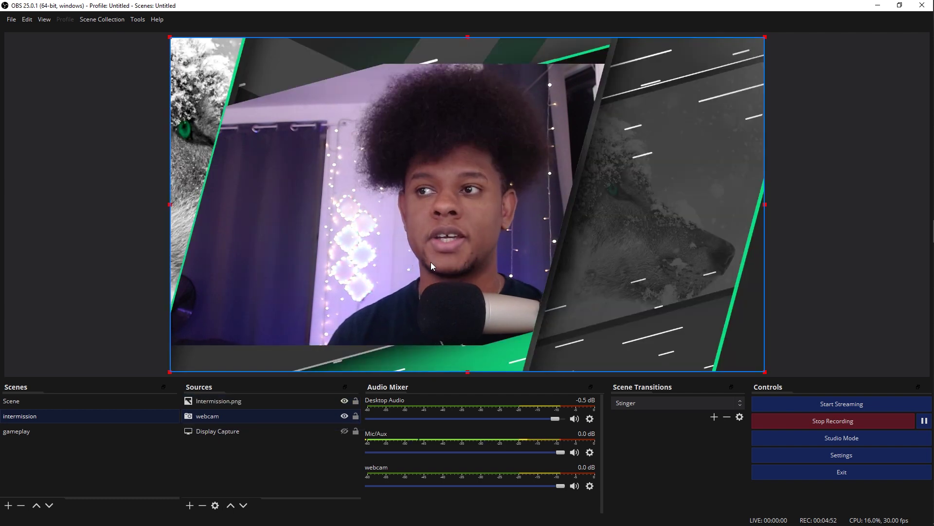
left_click_drag(421, 262, 357, 262)
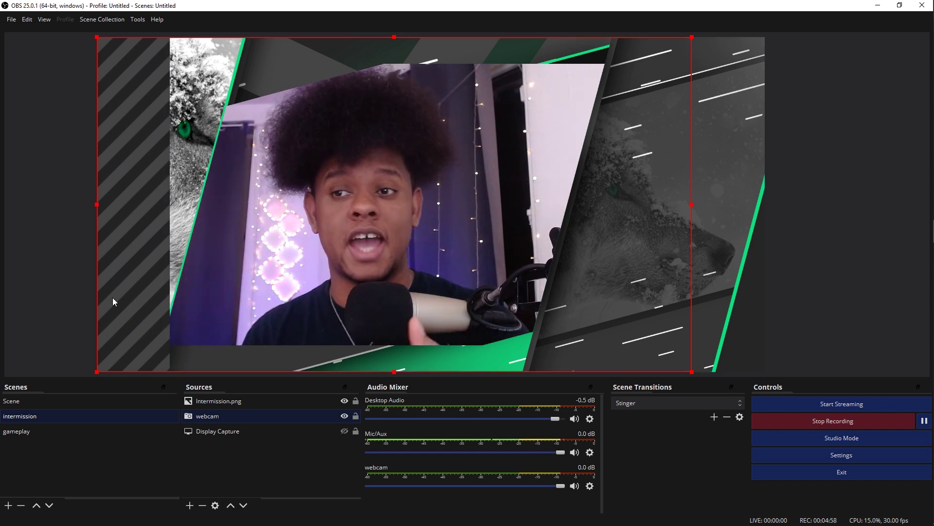
- In gameplay, add a Video Capture Device named 'webcam2', then start removing it
left_click(19, 434)
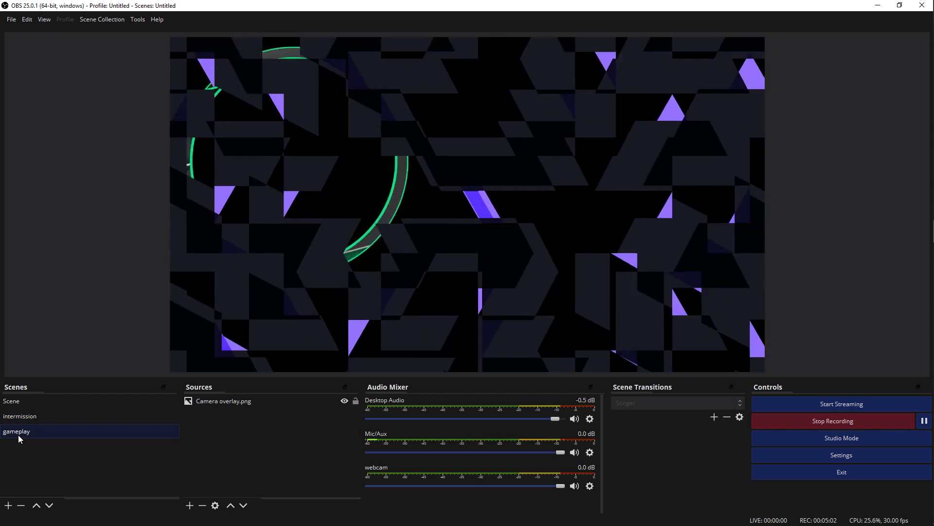
left_click(189, 505)
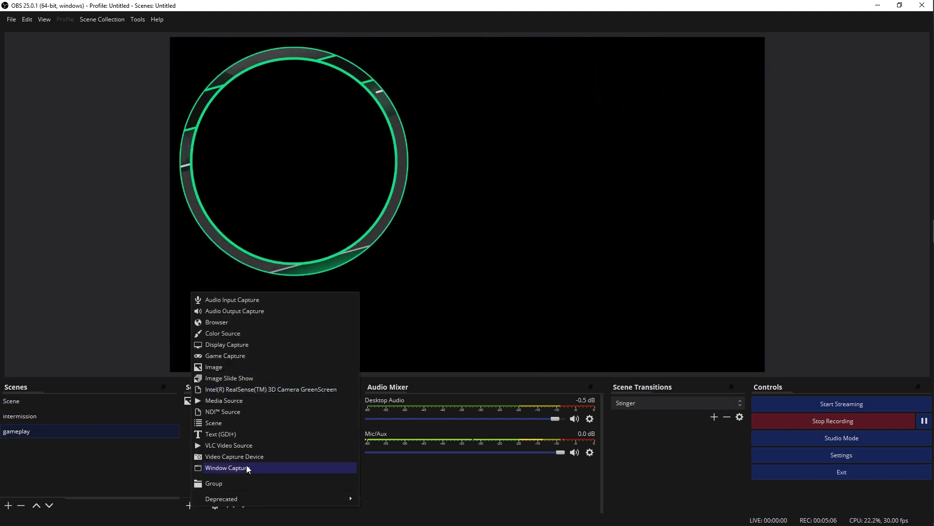
left_click(246, 458)
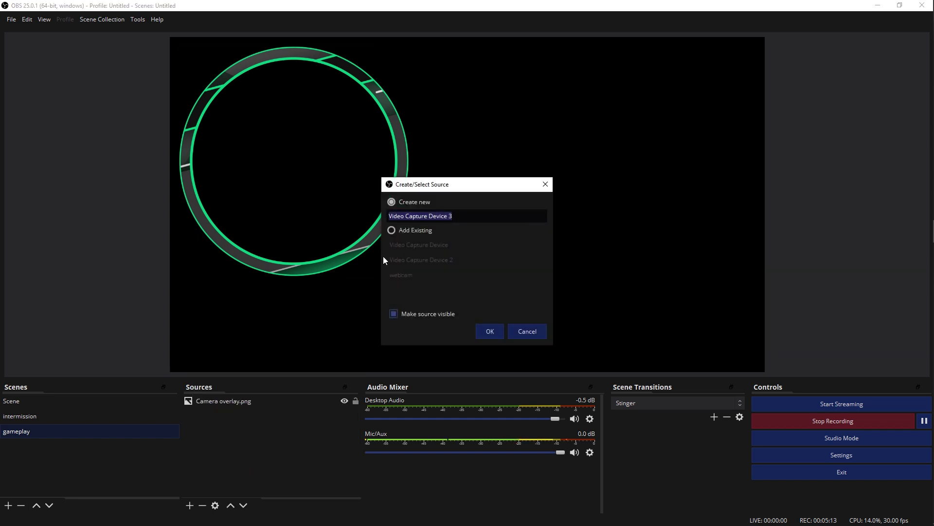
type("webcam2")
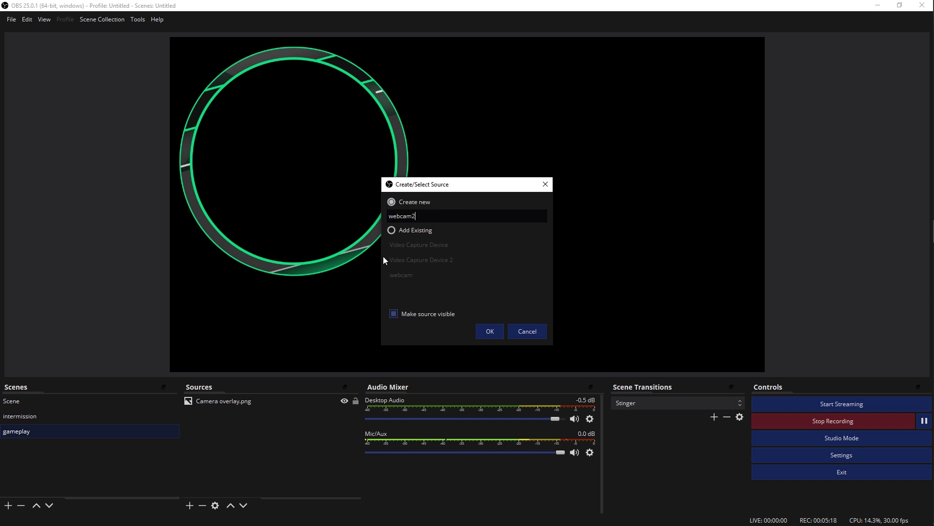
left_click(489, 332)
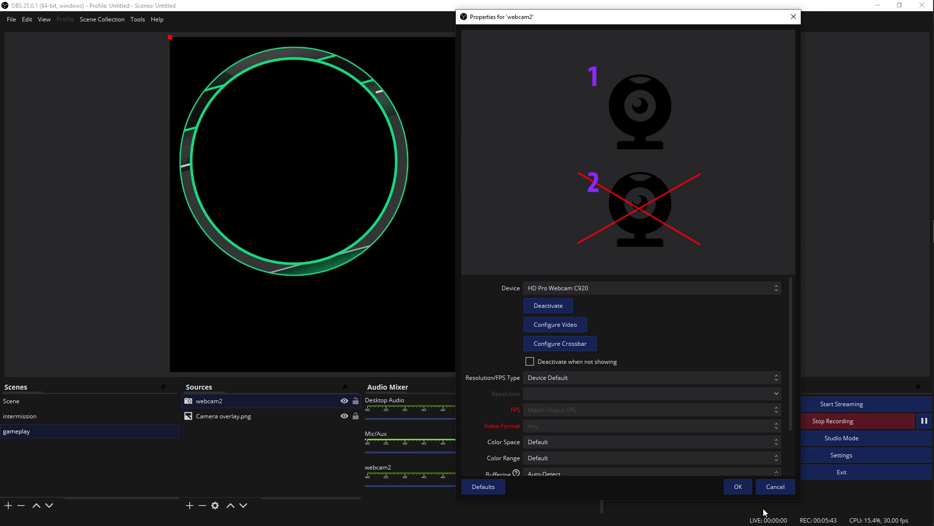
left_click(739, 486)
left_click(202, 506)
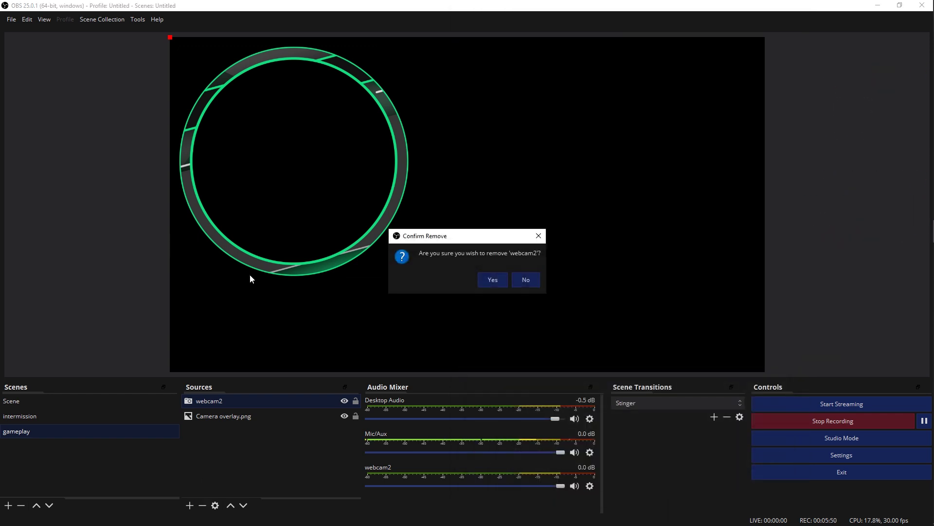
- Confirm deleting webcam2, then add the existing 'webcam' source beneath Camera overlay.png
left_click(487, 281)
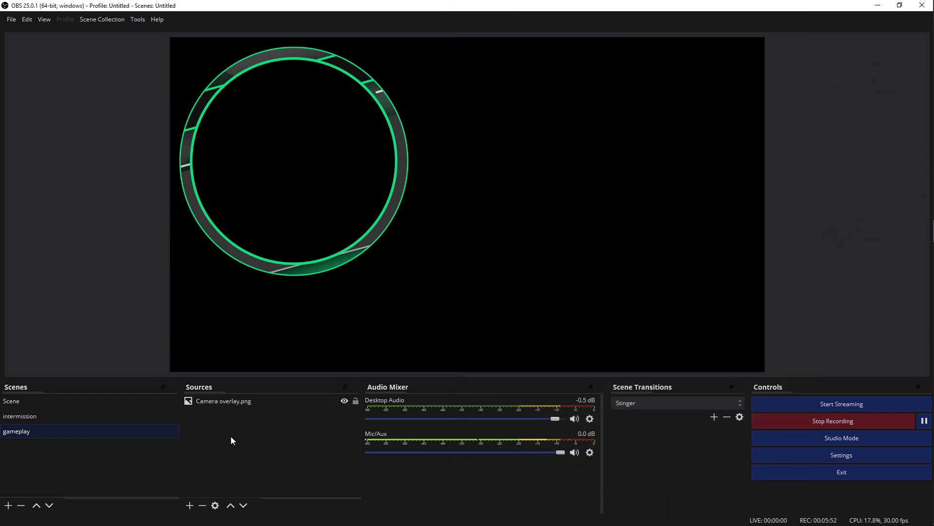
left_click(190, 506)
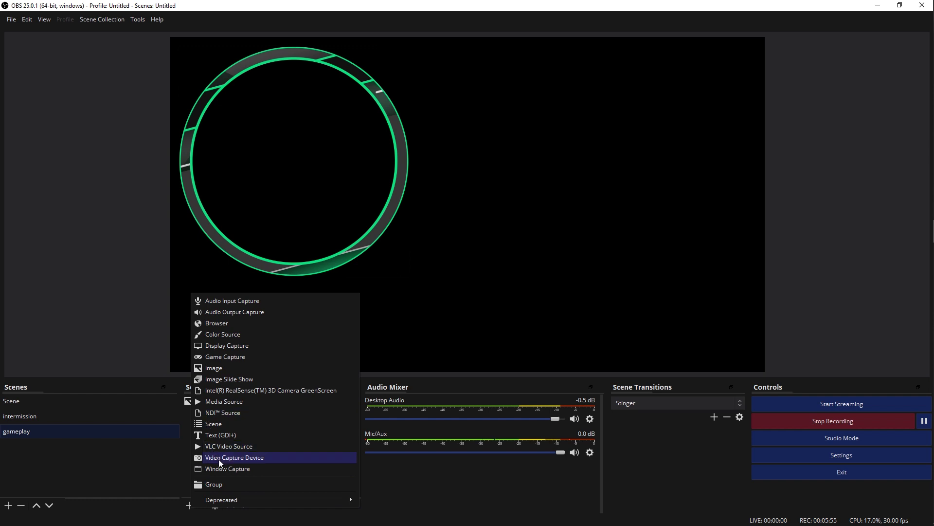
left_click(234, 457)
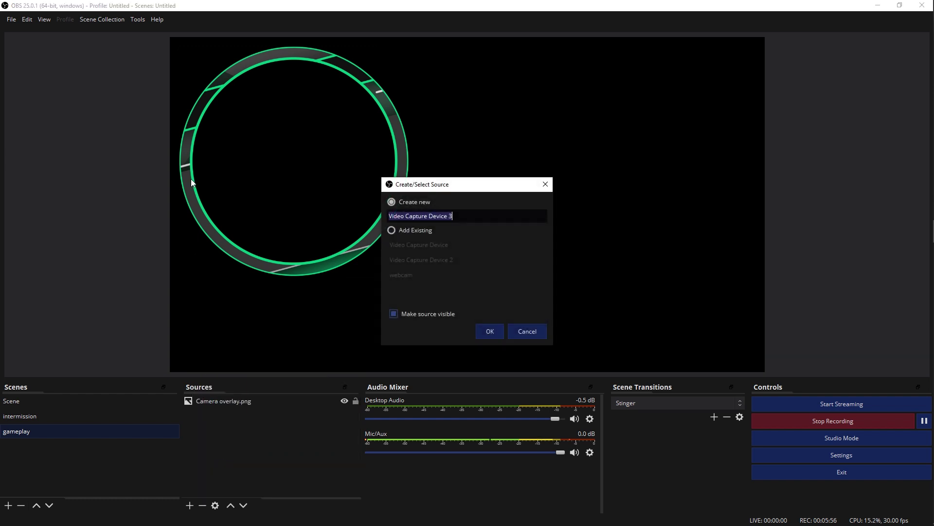
left_click(391, 230)
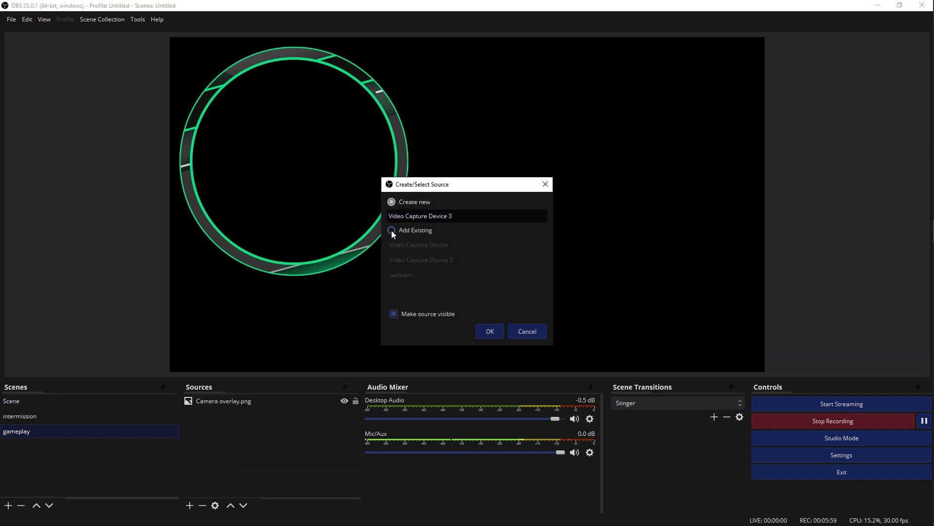
left_click(404, 278)
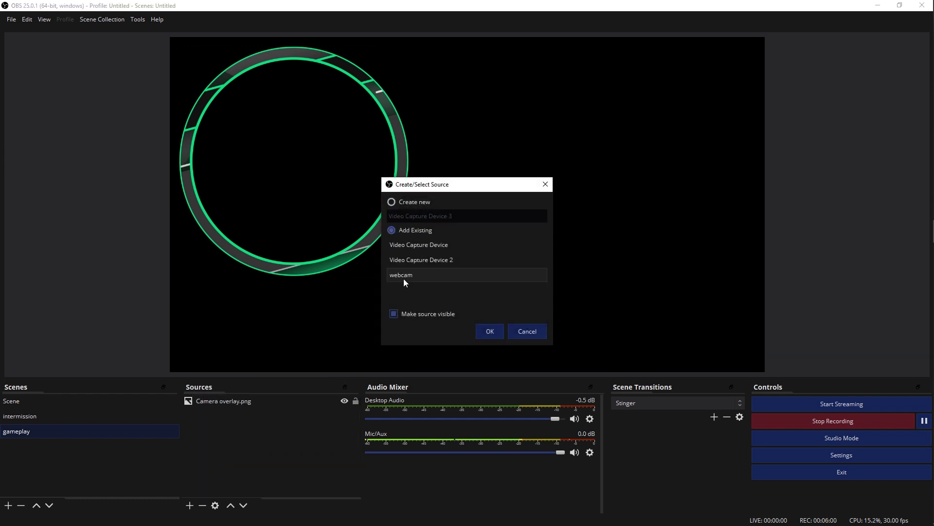
left_click(490, 336)
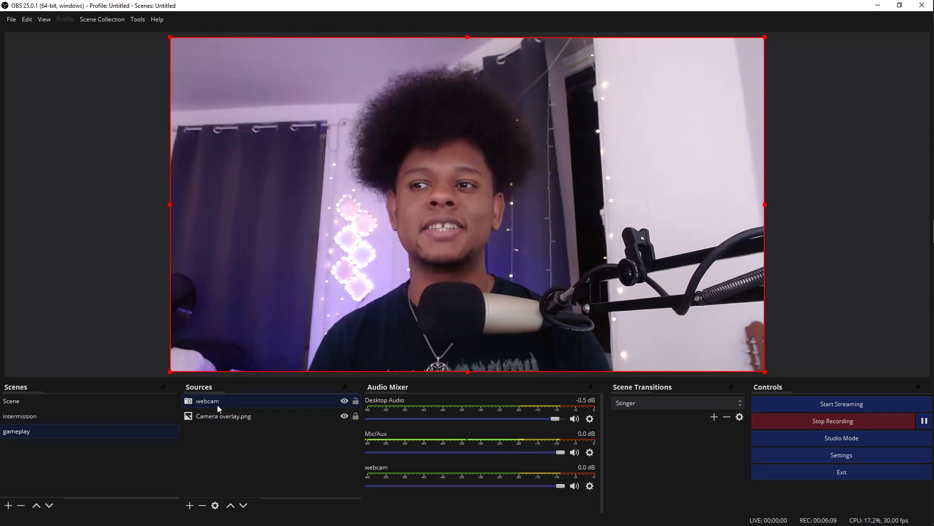
left_click_drag(217, 402, 218, 428)
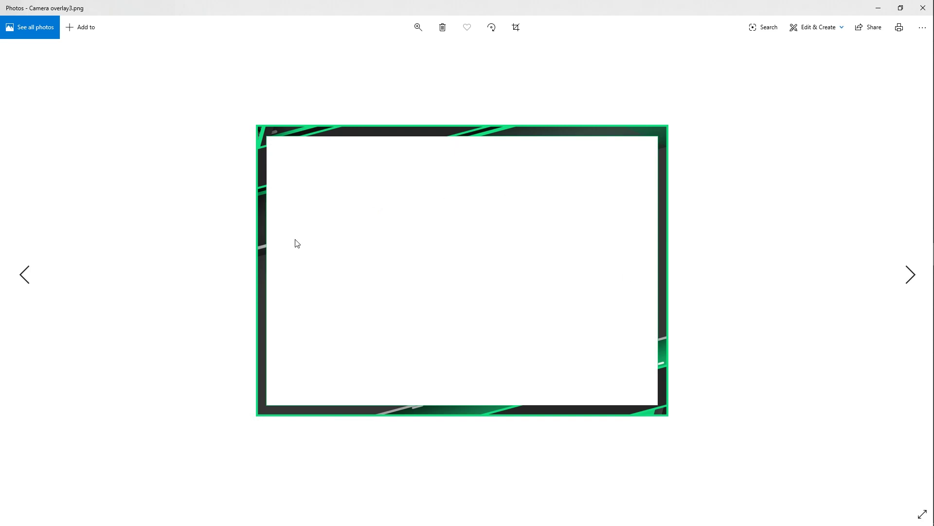
- Step back through the overlay images in Photos to Camera overlay.png
key("Left")
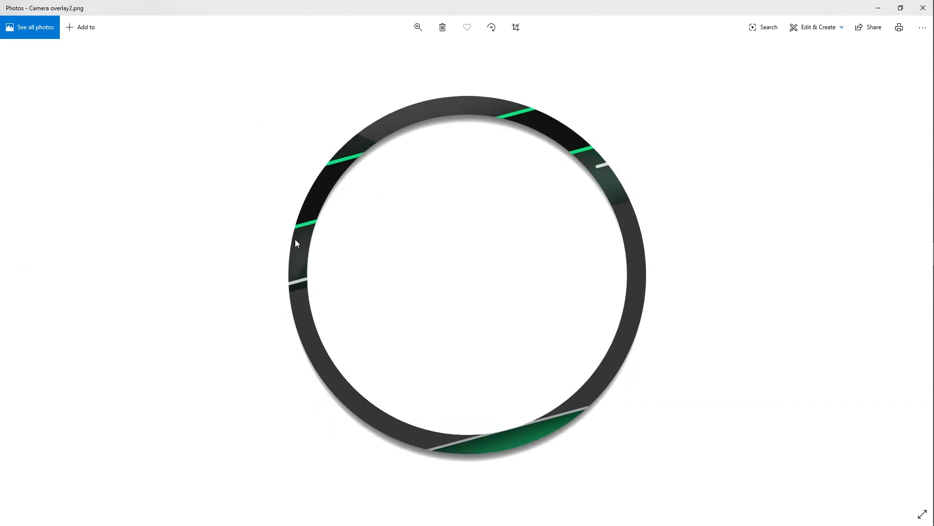
key("Left")
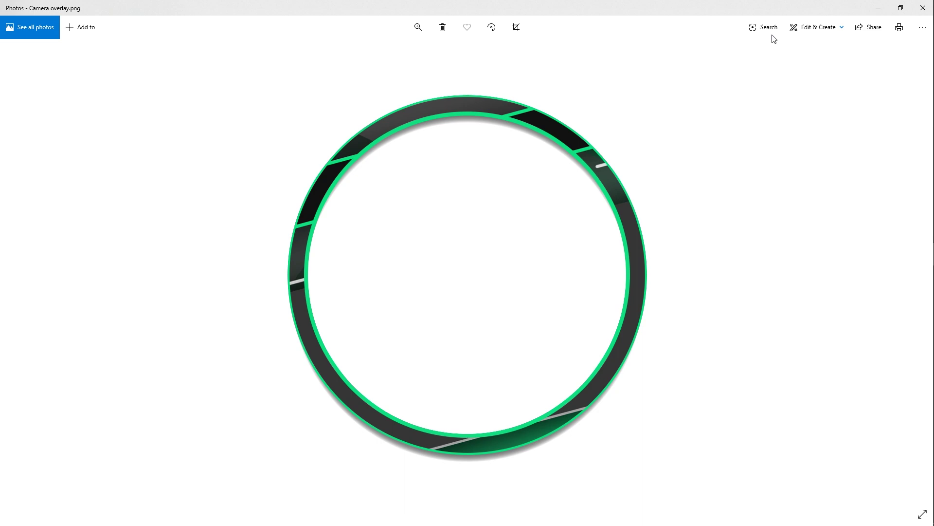
- Add Camera overlay3.png to gameplay and hide the round Camera overlay.png ring
left_click(923, 8)
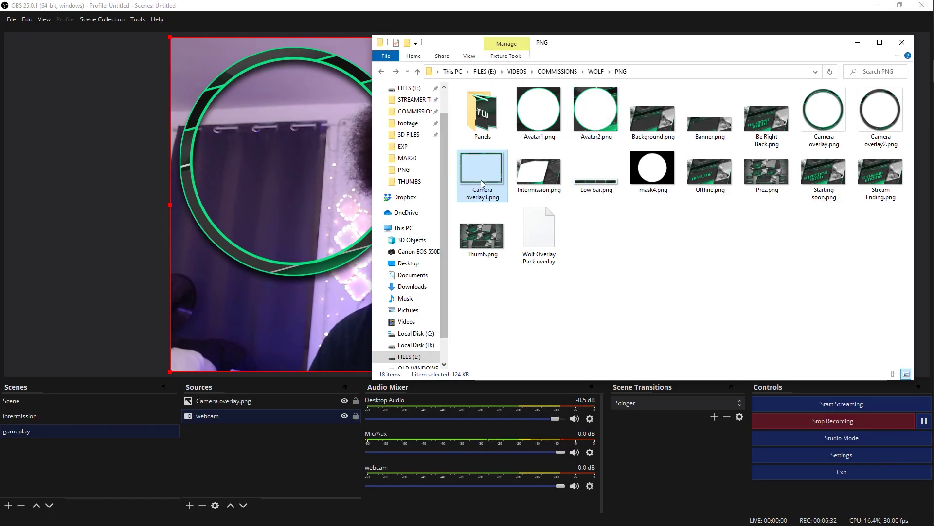
left_click_drag(482, 184, 273, 148)
left_click(259, 471)
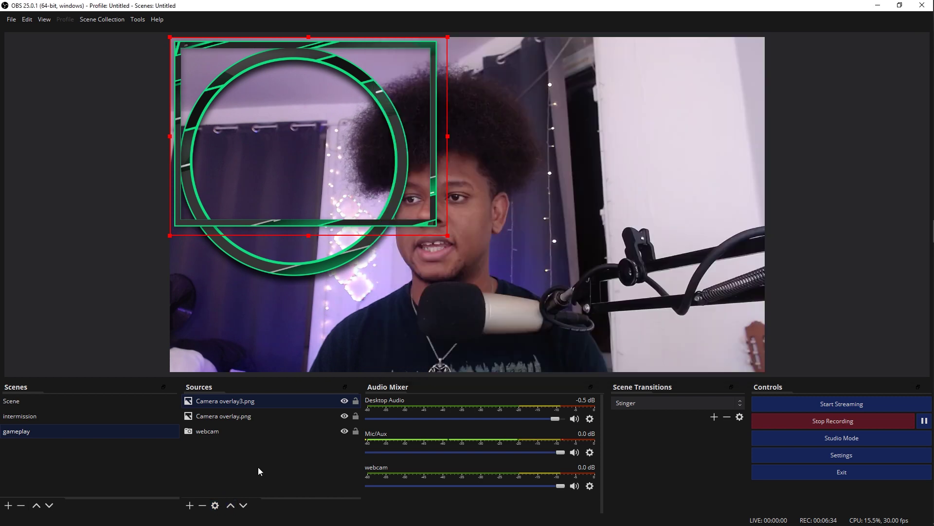
left_click(344, 415)
- Shrink the webcam to the top-left and align it inside the square frame
left_click(762, 368)
left_click_drag(765, 371, 422, 202)
left_click_drag(455, 135, 434, 136)
left_click_drag(272, 42, 276, 46)
left_click(165, 135)
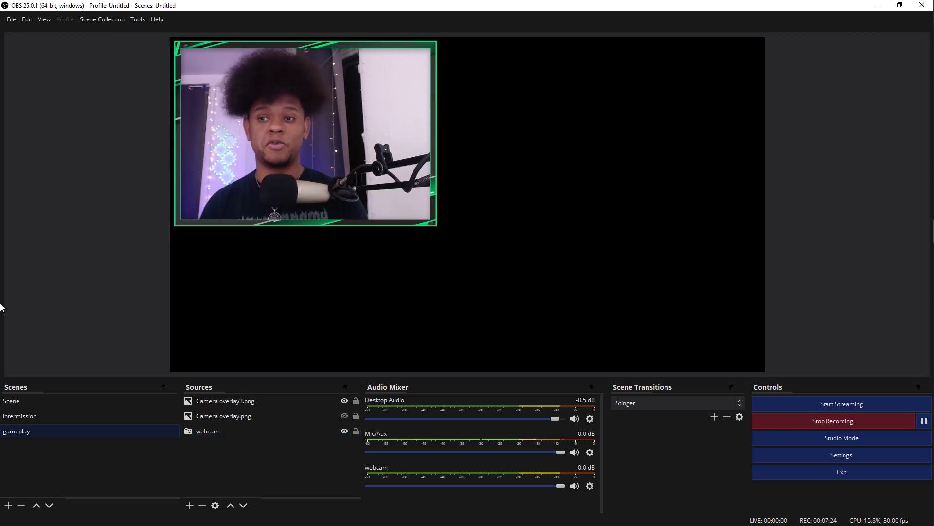
- Nudge the intermission webcam up-left, then hide and delete Camera overlay3.png
left_click(23, 421)
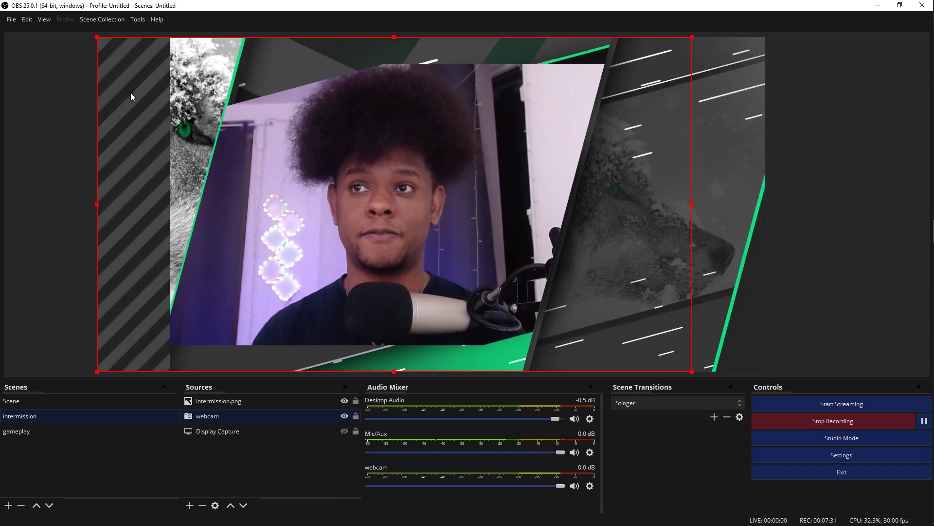
left_click_drag(131, 92, 101, 81)
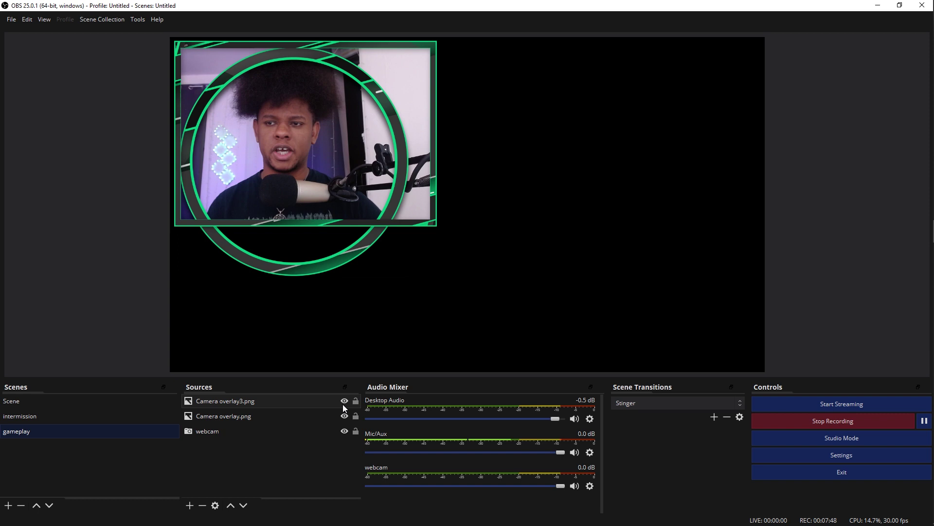
left_click(344, 401)
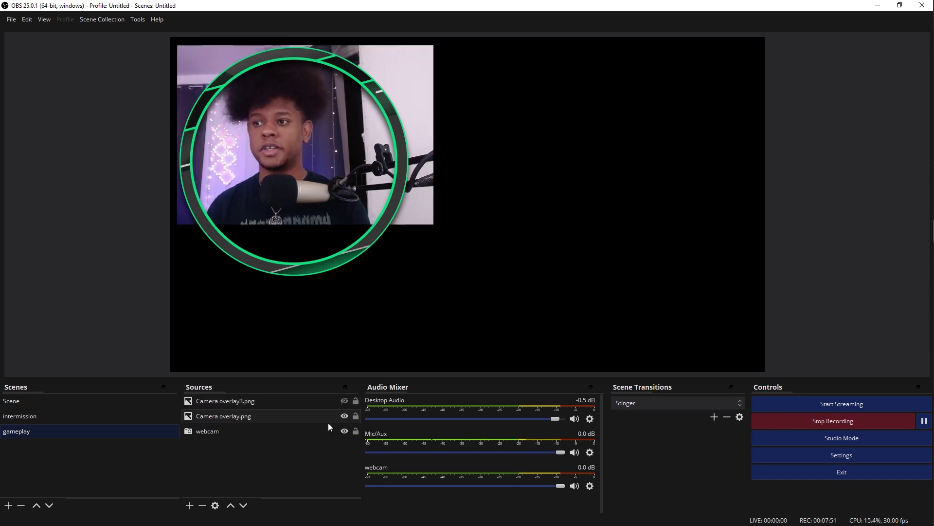
left_click(246, 401)
left_click(203, 506)
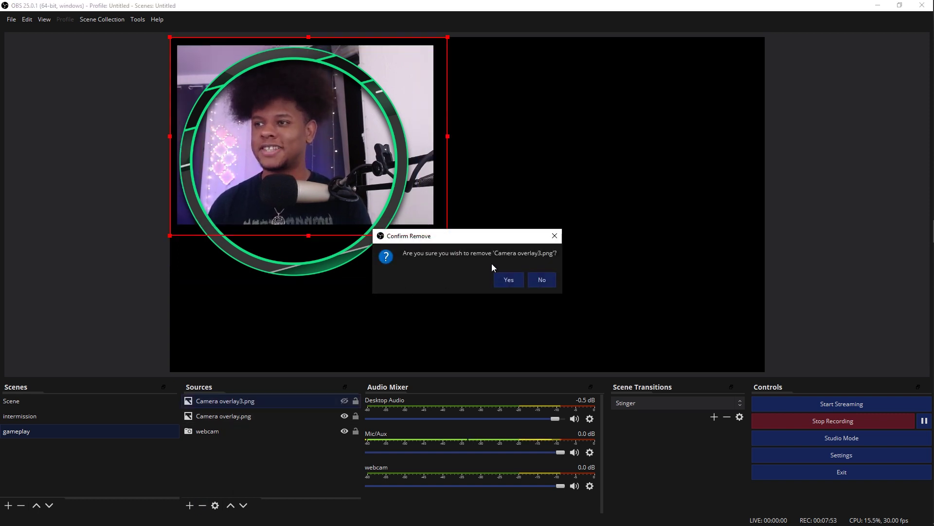
left_click(509, 280)
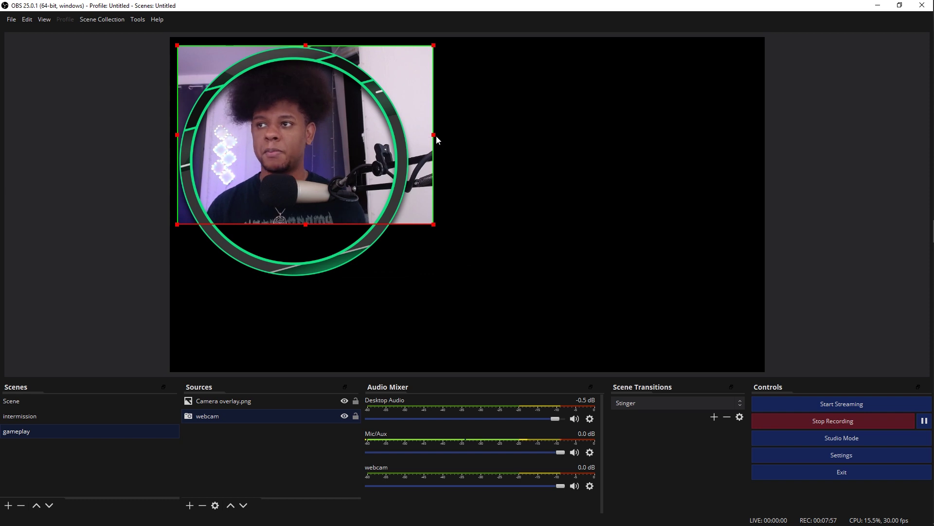
- Enlarge the webcam rightward, up to the canvas top, and further left behind the ring
left_click_drag(433, 135, 454, 135)
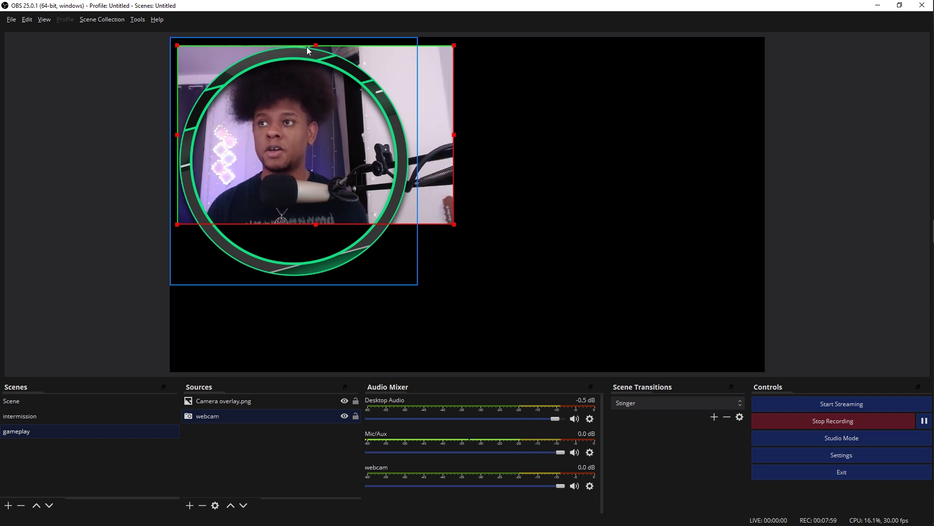
left_click_drag(316, 45, 317, 37)
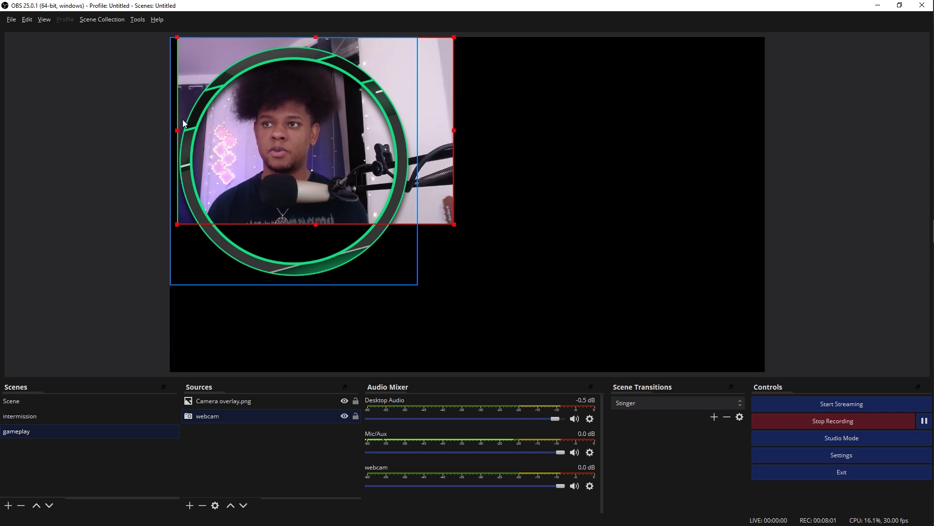
left_click_drag(177, 130, 78, 130)
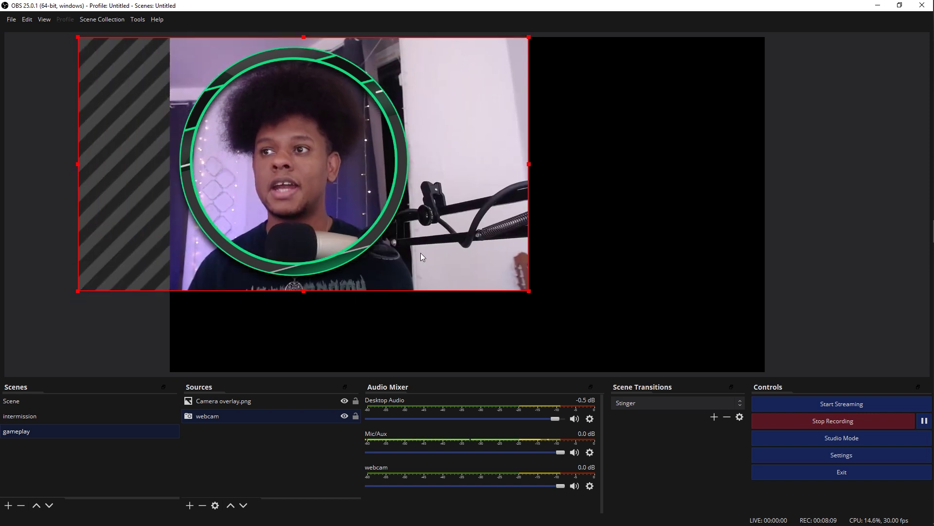
left_click(311, 336)
- Add an Image Mask/Blend effect filter to the webcam with its default name
right_click(217, 417)
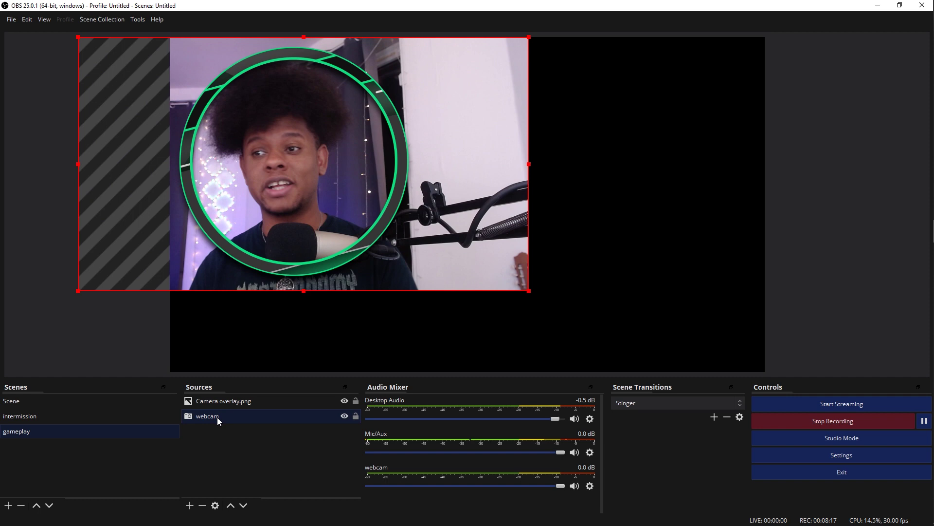
left_click(237, 398)
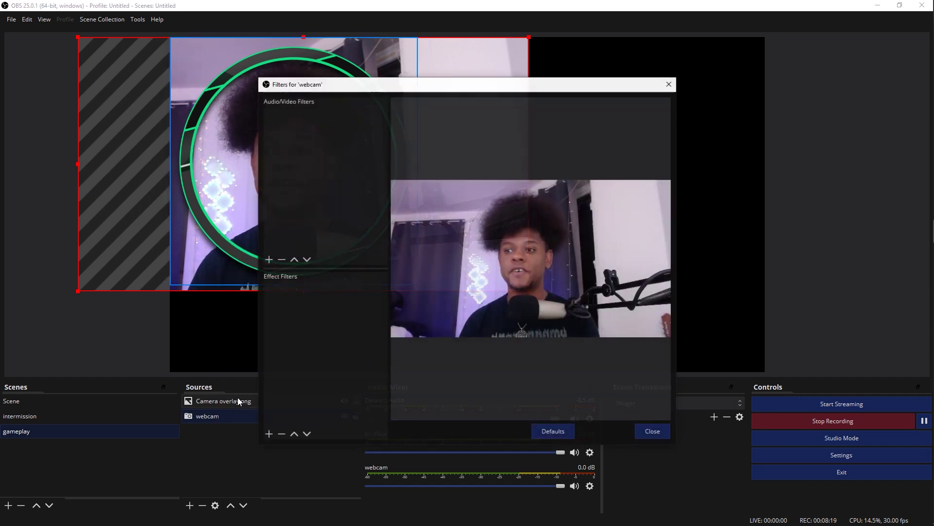
left_click(269, 434)
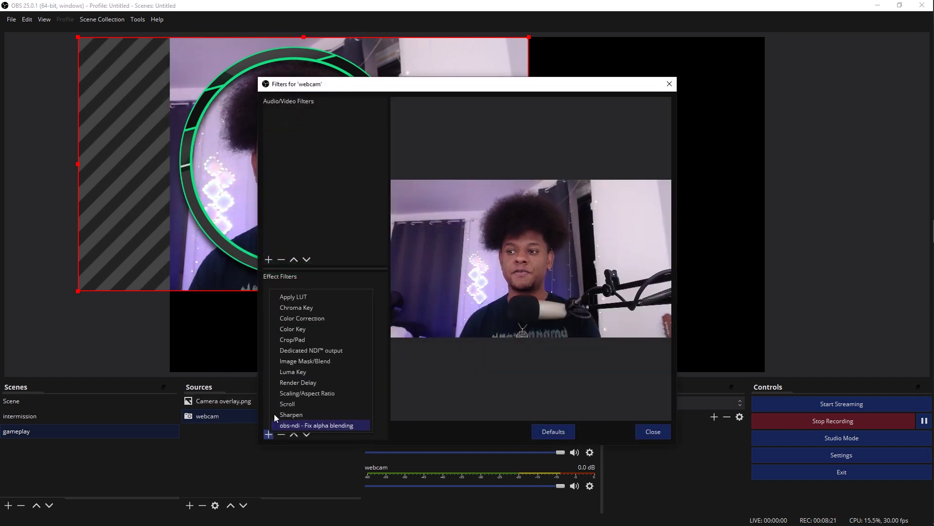
left_click(320, 362)
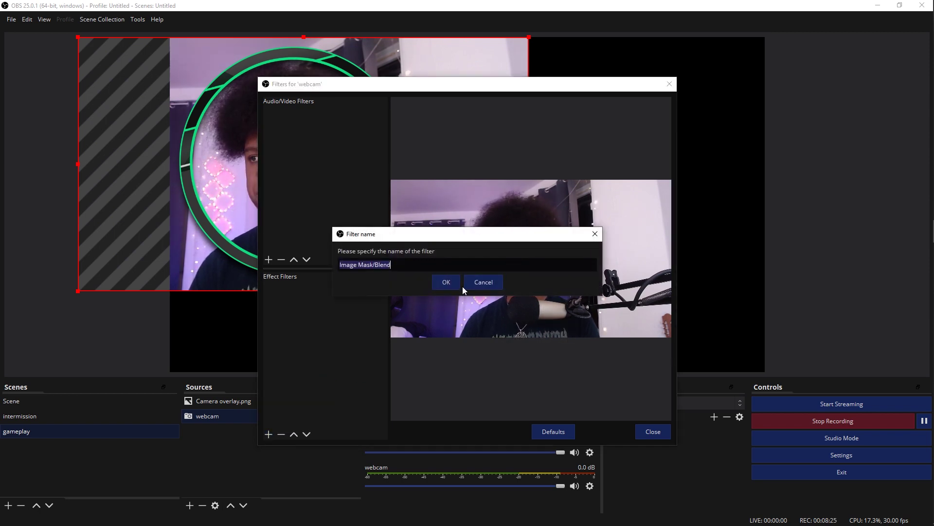
left_click(445, 283)
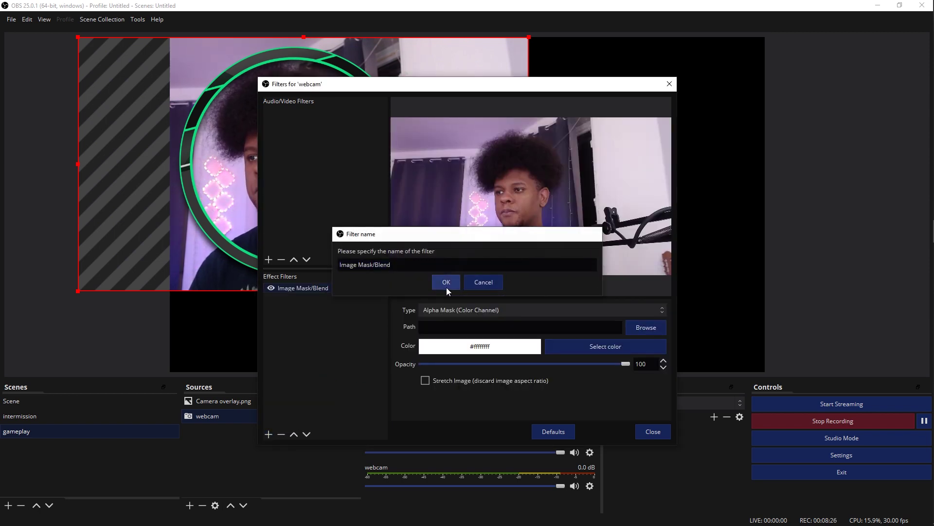
- Set the filter's mask image to mask4.png from COMMISSIONS\WOLF\PNG and close the filters
left_click(646, 327)
left_click(305, 202)
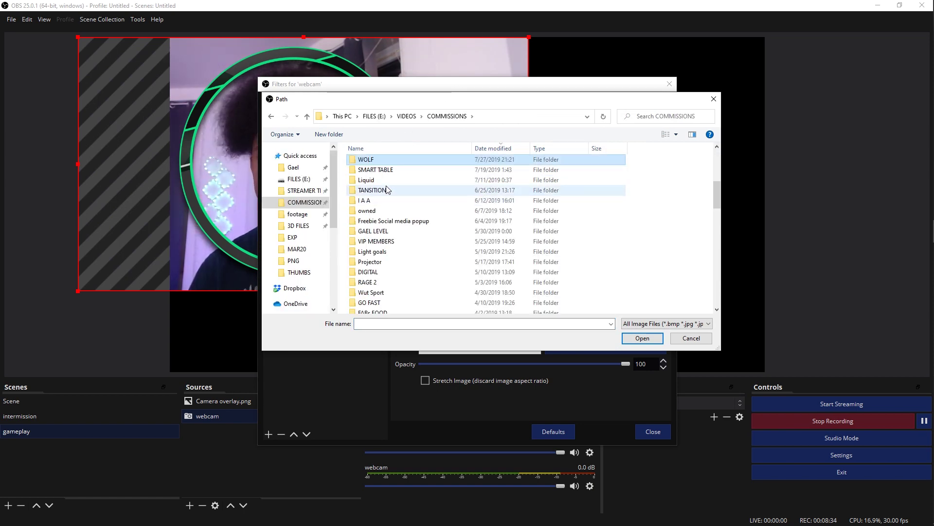
key("Return")
double_click(375, 163)
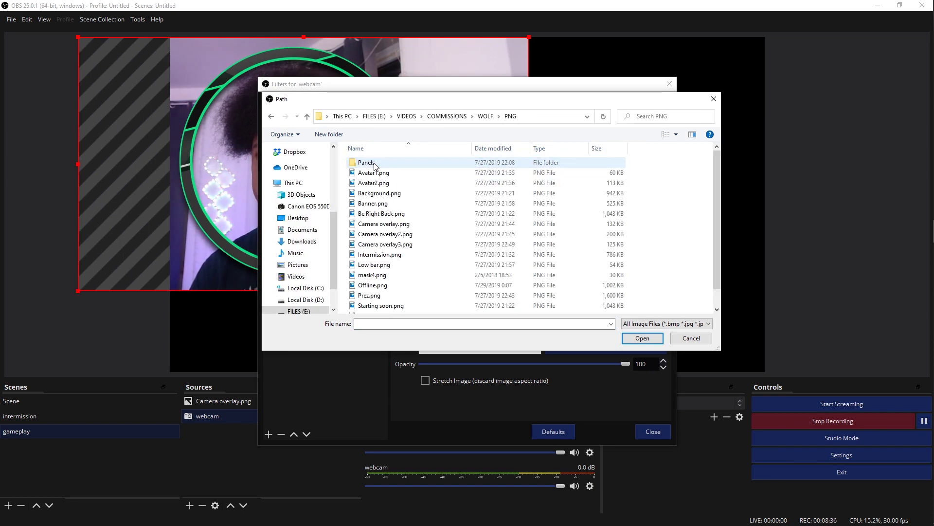
scroll(456, 258, "up", 2)
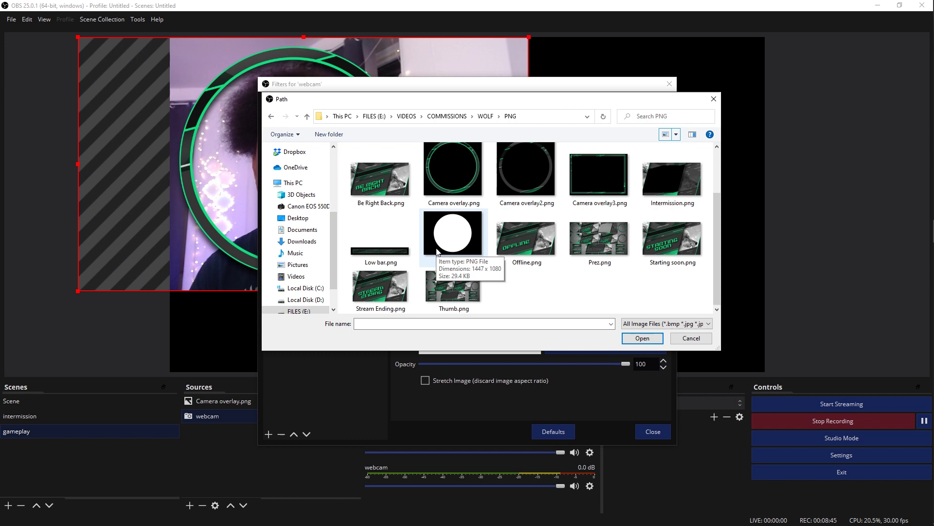
double_click(436, 249)
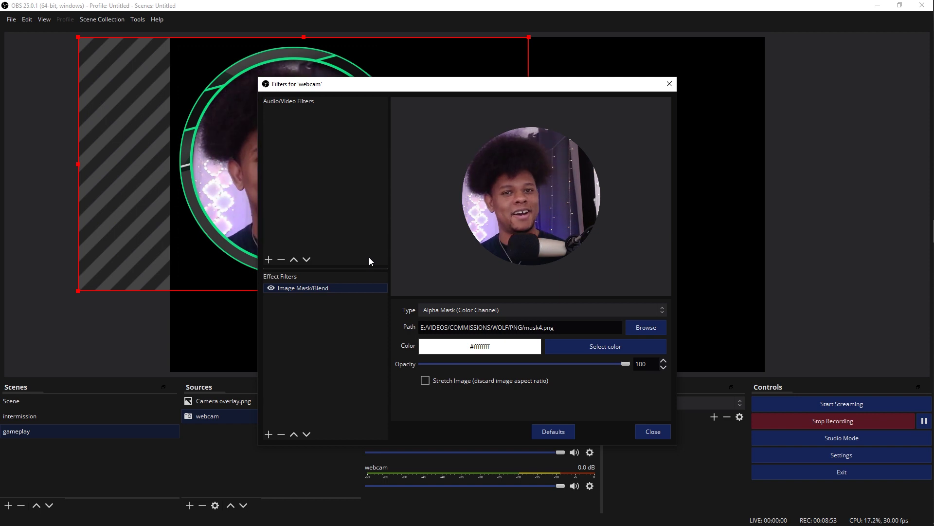
left_click(652, 432)
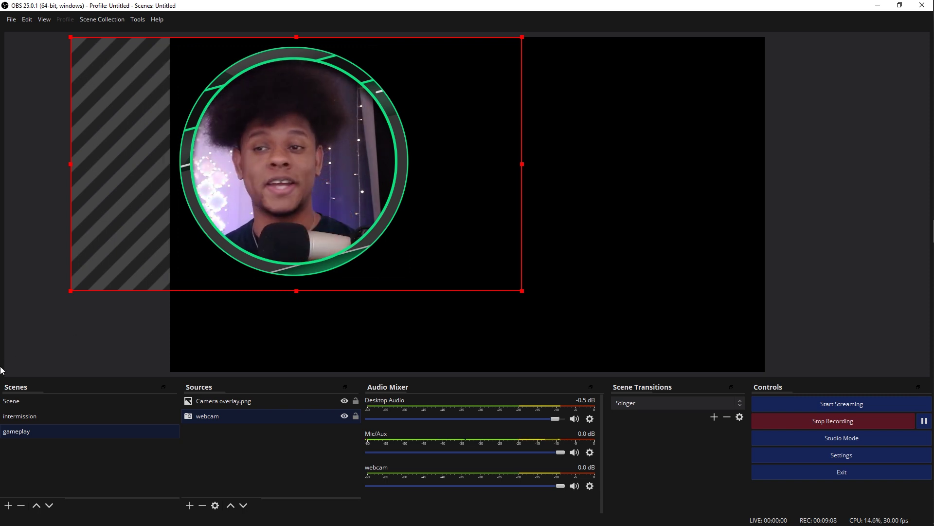
- Switch to intermission to view the circle-cropped webcam inside the artwork's window
left_click(14, 416)
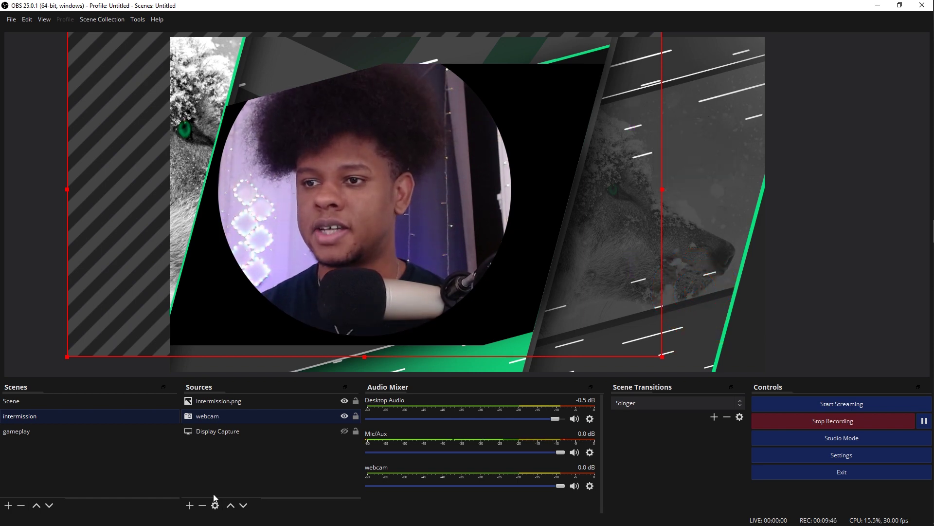
- Remove the webcam from gameplay and create a new 'Webcam full' scene
left_click(203, 506)
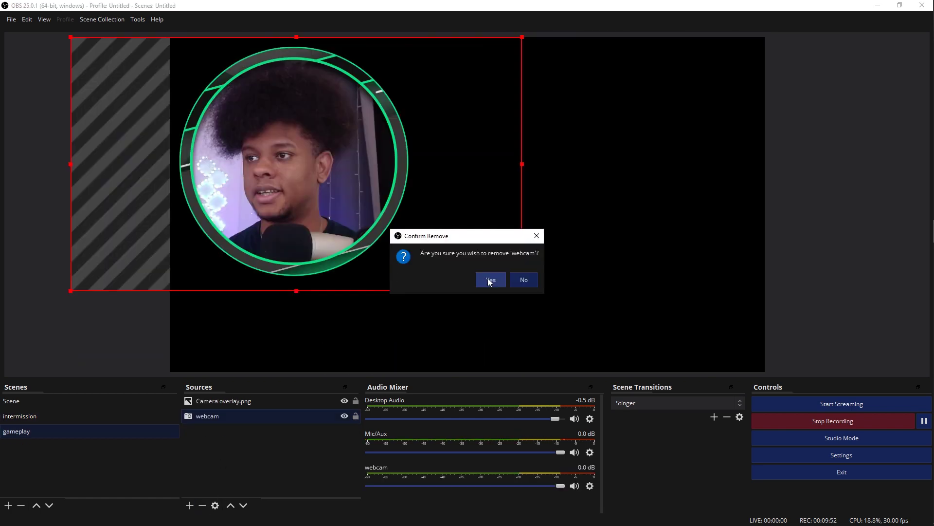
left_click(490, 278)
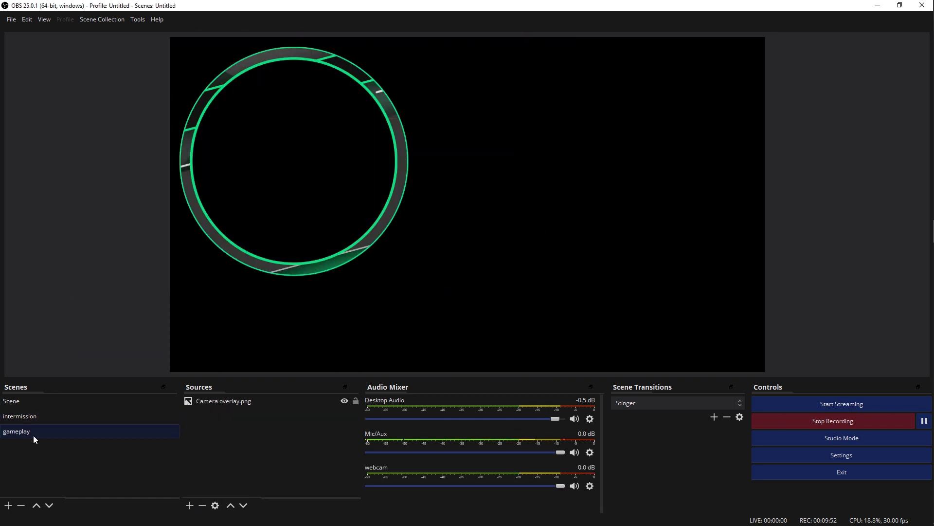
left_click(8, 506)
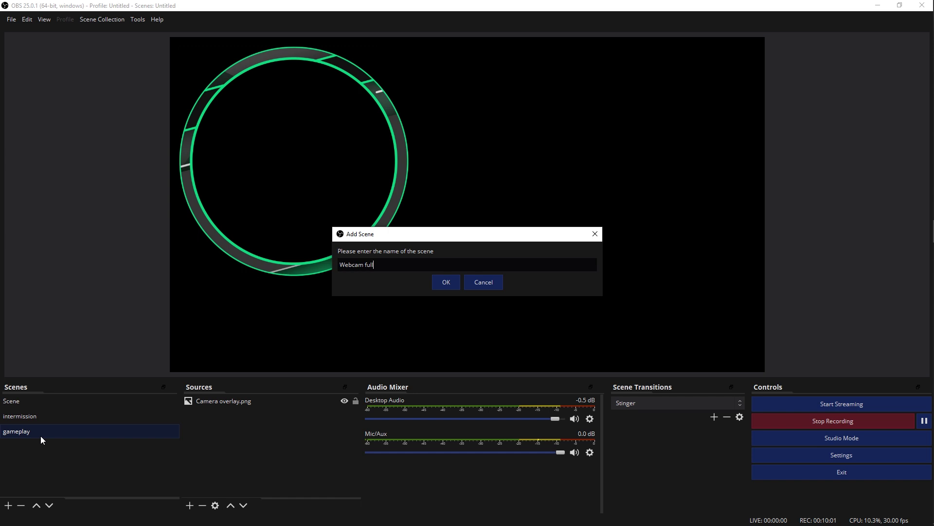
key("Return")
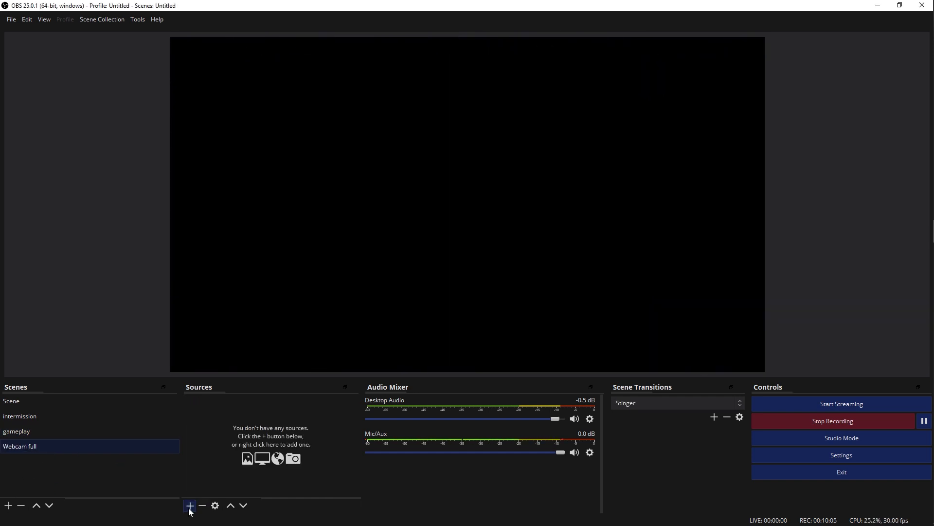
- Add a Video Capture Device named 'Webcam' with default properties, filling the canvas
left_click(190, 505)
left_click(213, 454)
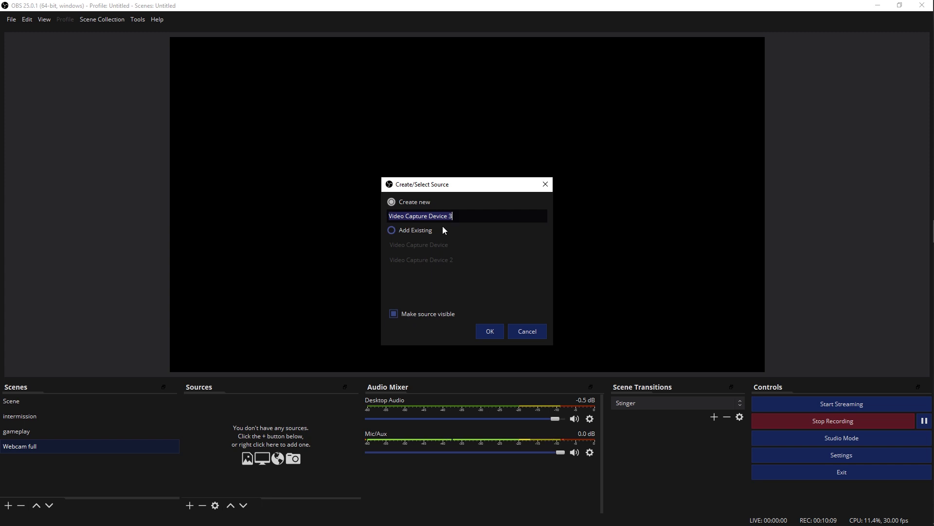
type("Webcam")
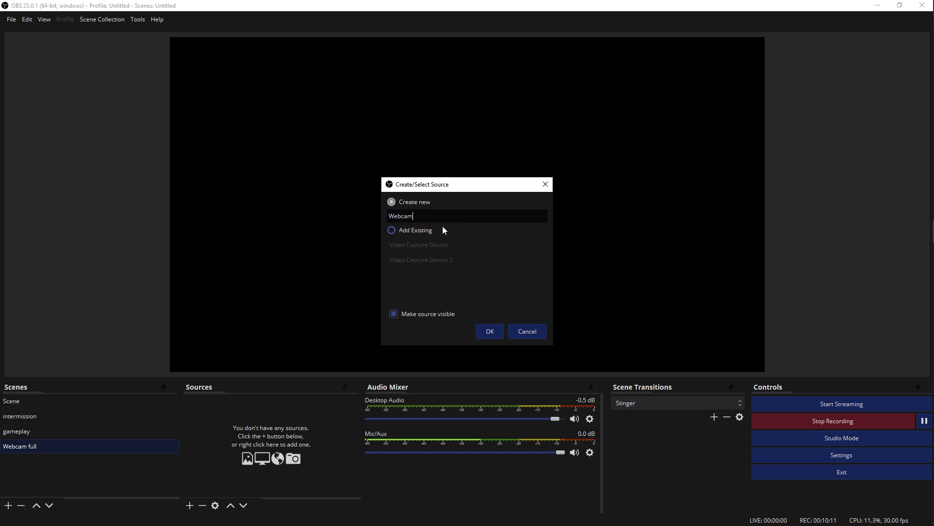
key("Return")
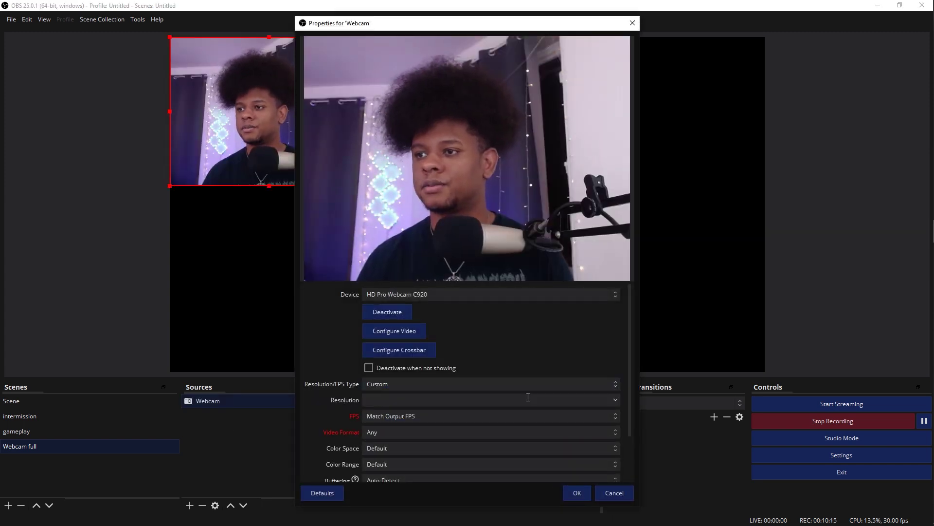
key("Return")
left_click(249, 451)
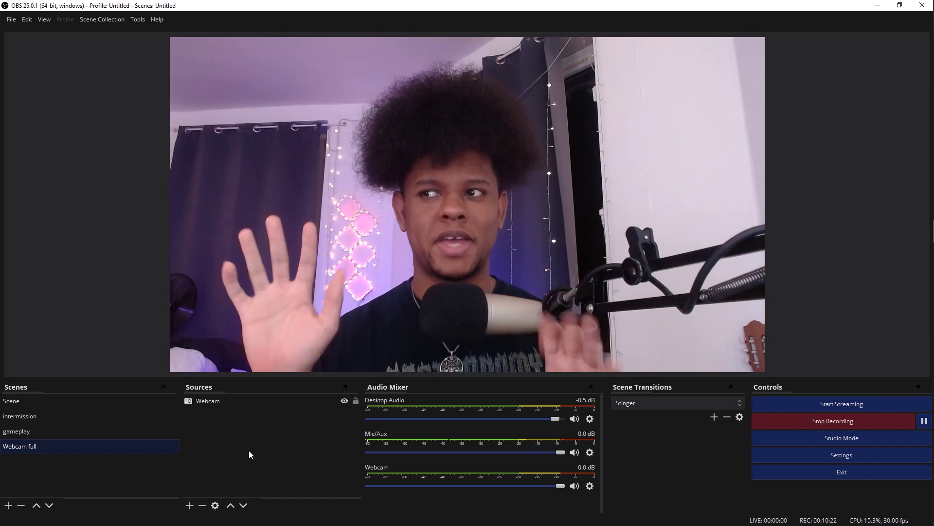
- Nest the Webcam full scene in intermission beneath Intermission.png, shifted left into its window
left_click(14, 417)
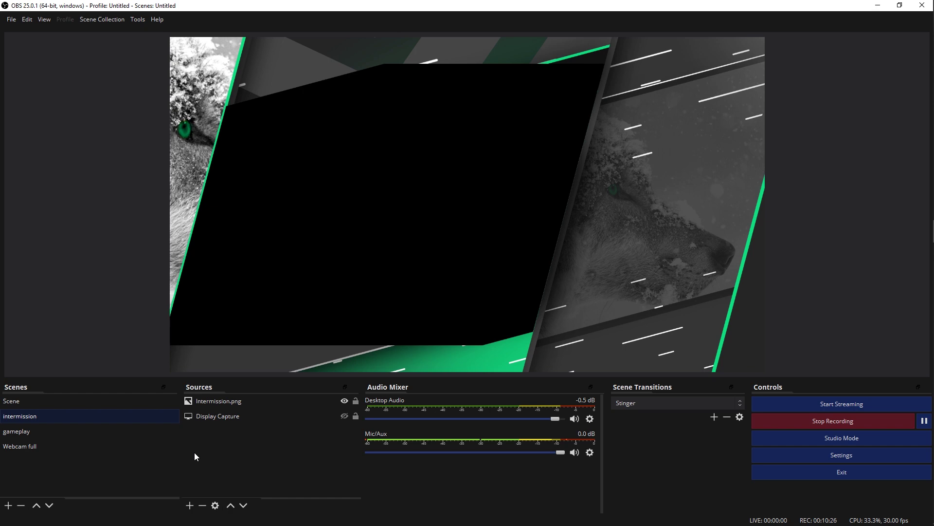
left_click(190, 506)
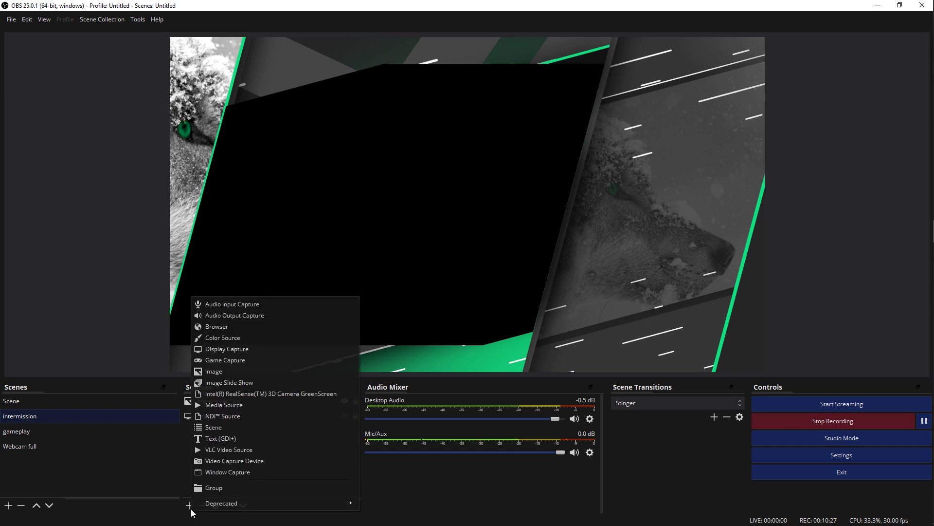
left_click(215, 427)
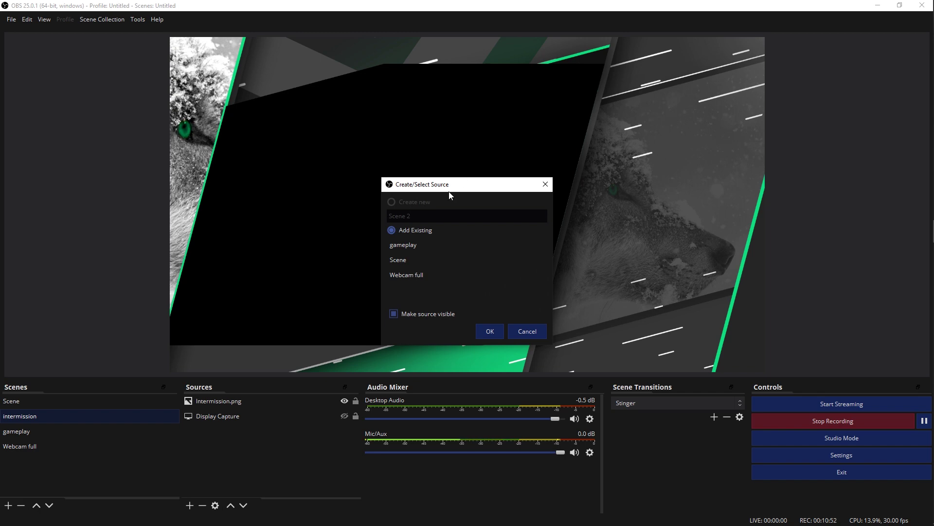
left_click(410, 275)
left_click(486, 333)
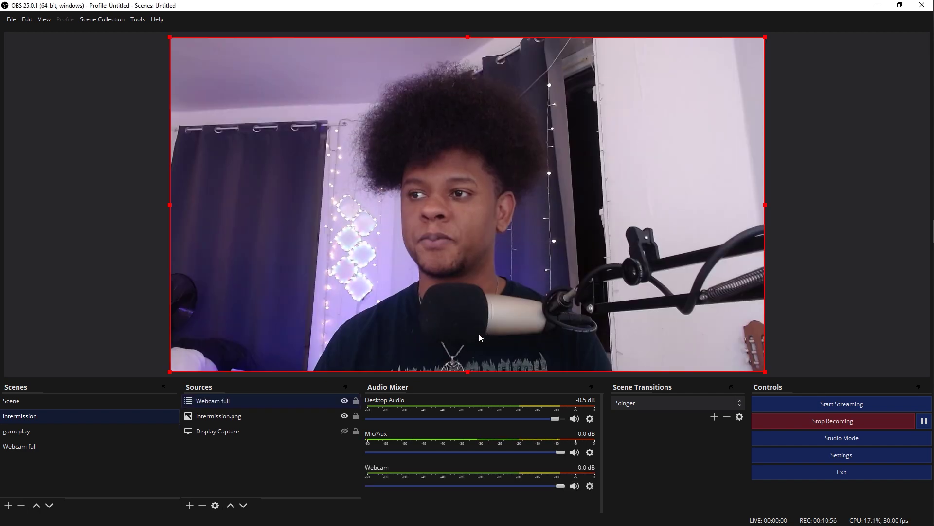
left_click_drag(212, 404, 211, 419)
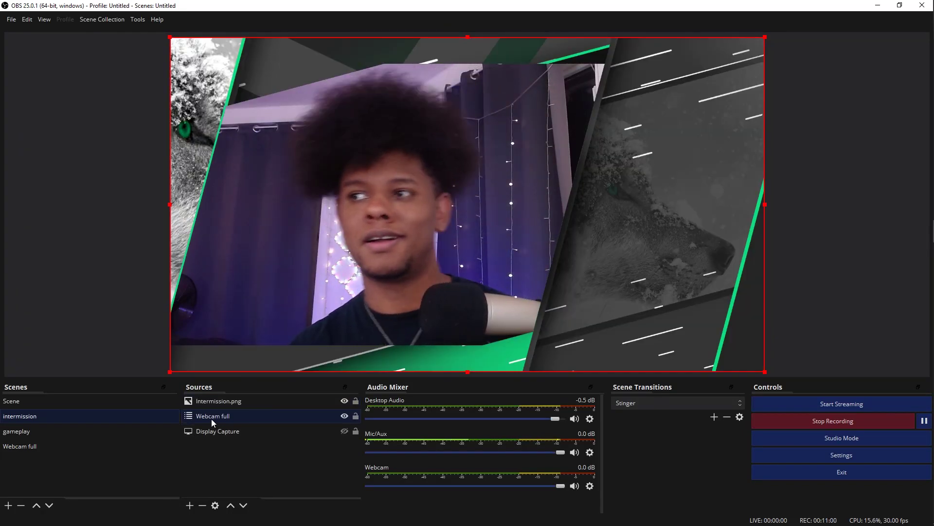
left_click_drag(375, 202, 292, 203)
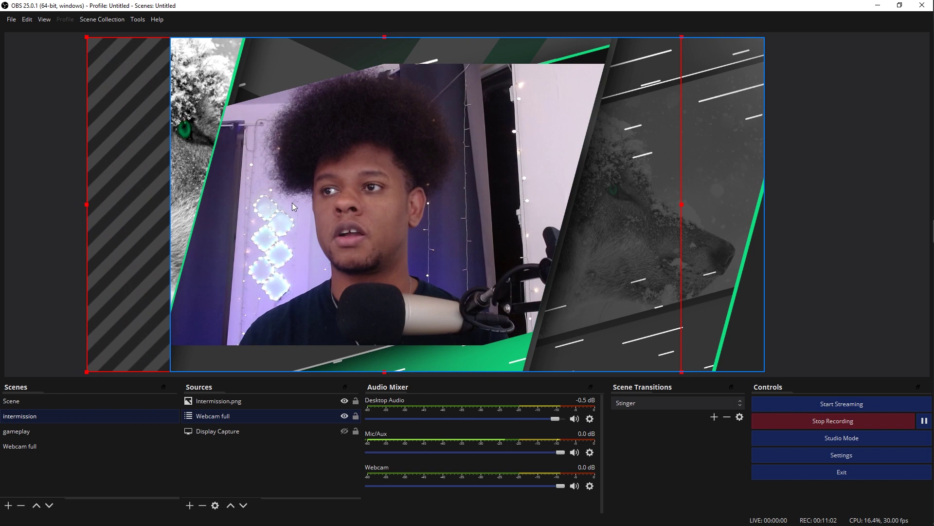
- In gameplay, add the Webcam full scene as a source, then remove it again
left_click(22, 430)
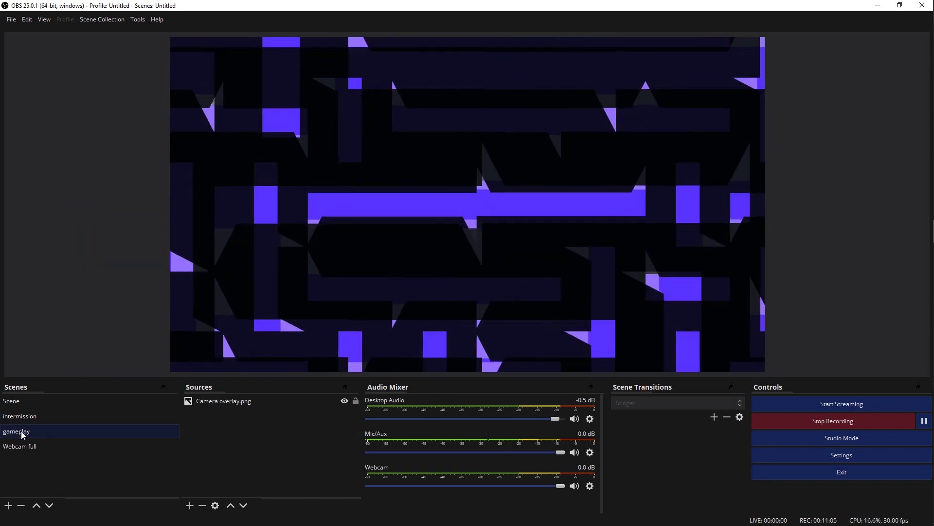
left_click(189, 505)
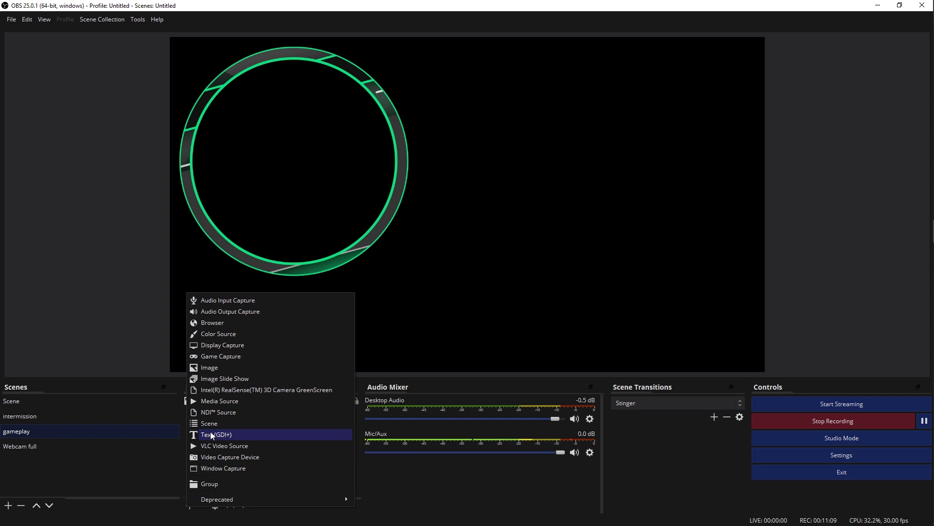
left_click(212, 423)
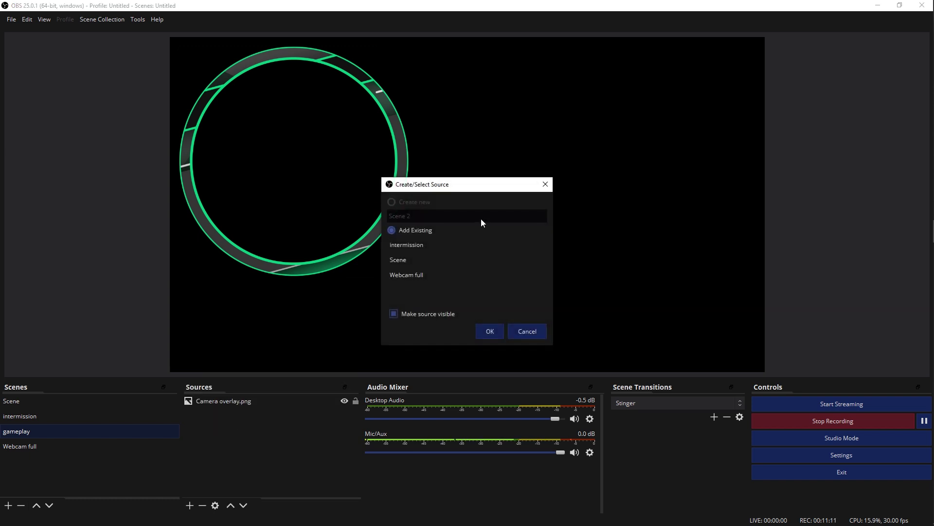
left_click(393, 281)
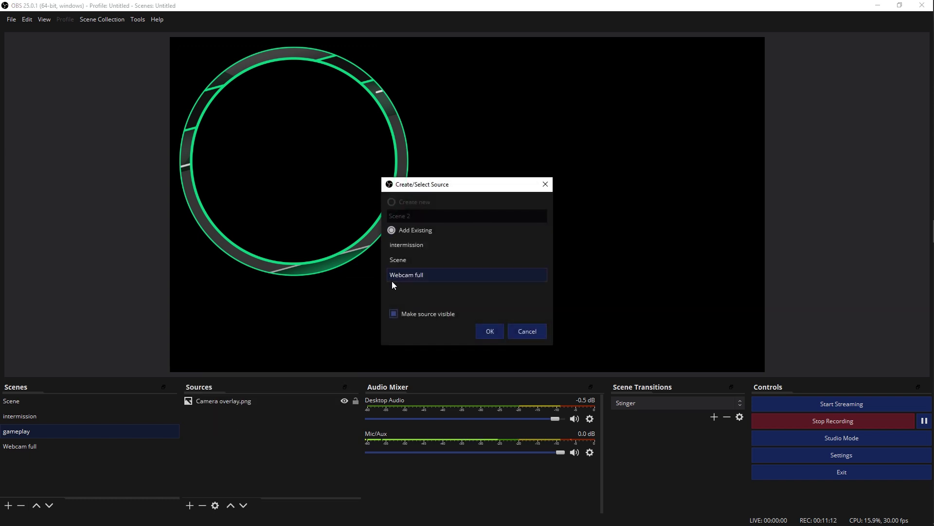
left_click(490, 331)
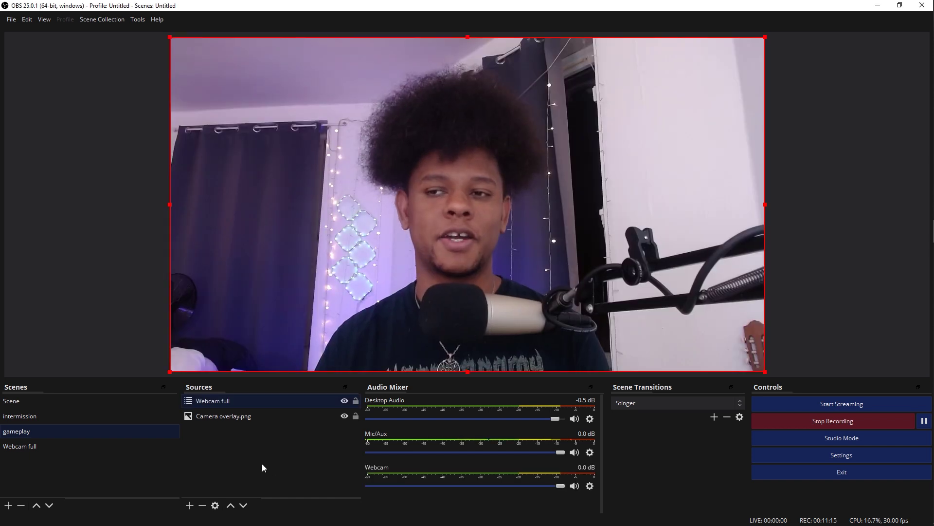
left_click(202, 506)
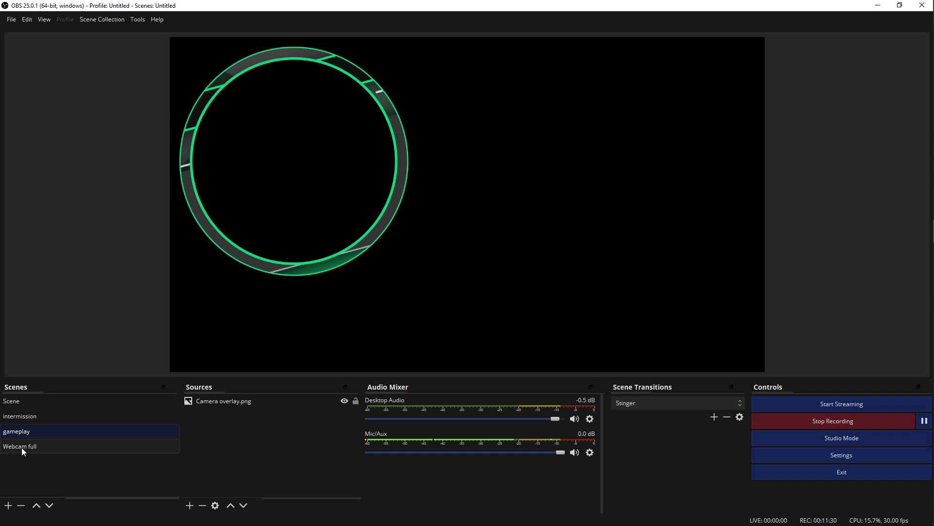
- Duplicate the Webcam full scene as a new scene named 'Webcam game'
right_click(21, 448)
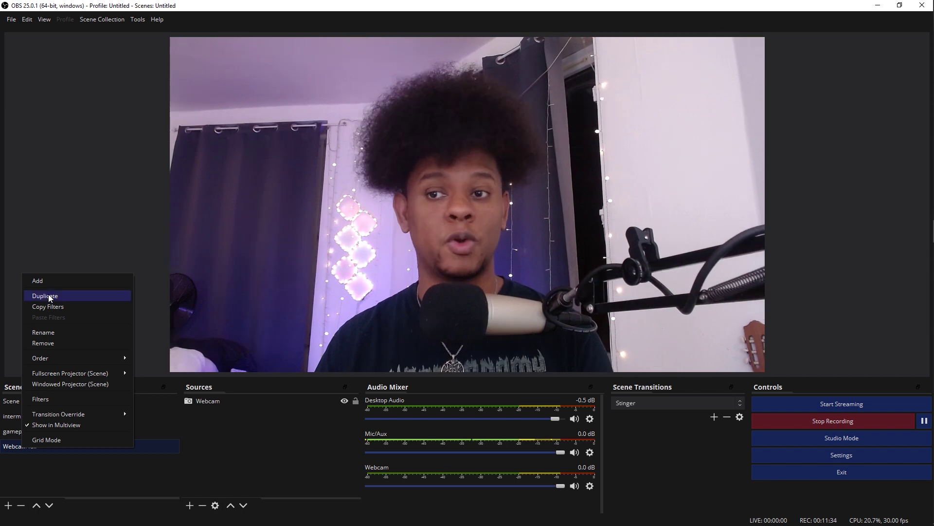
left_click(49, 294)
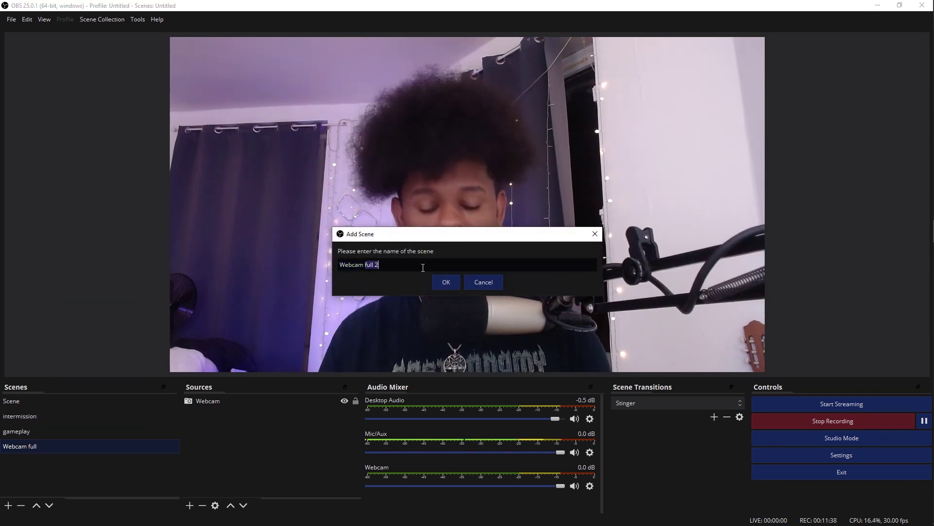
type("game")
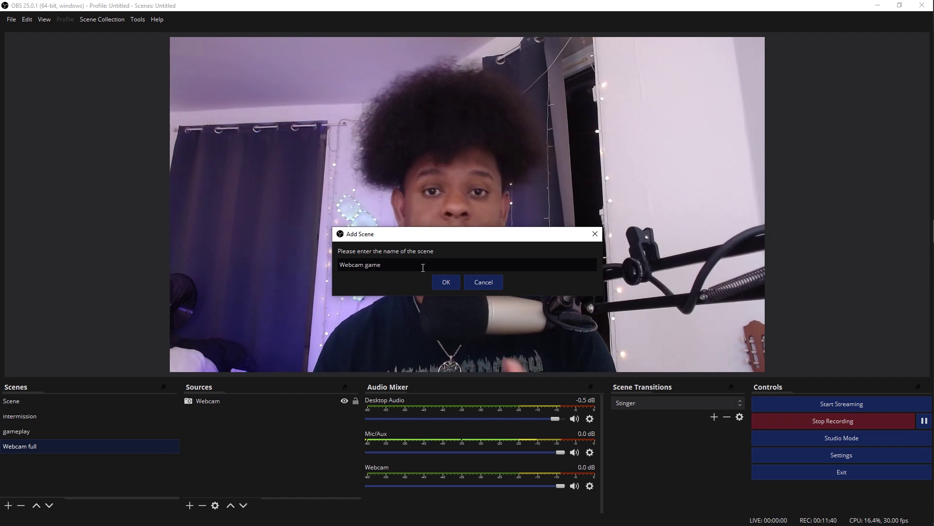
left_click(451, 288)
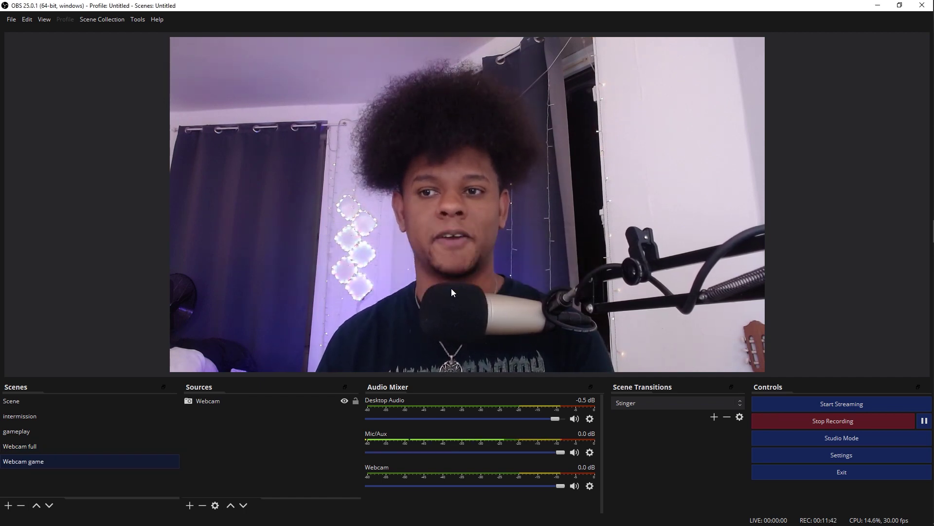
- Return to the gameplay scene
right_click(26, 458)
left_click(16, 433)
left_click(17, 432)
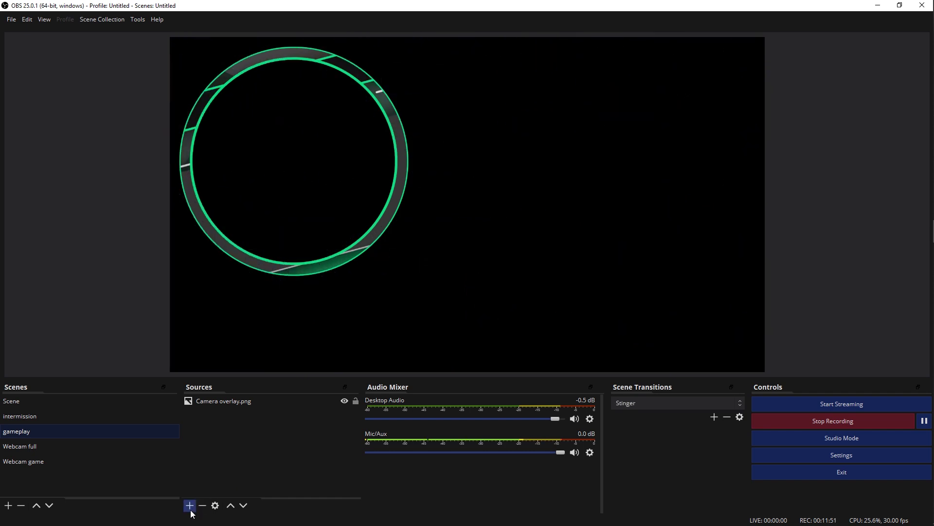
- Nest the Webcam game scene in gameplay, layered beneath the Camera overlay.png ring
left_click(189, 505)
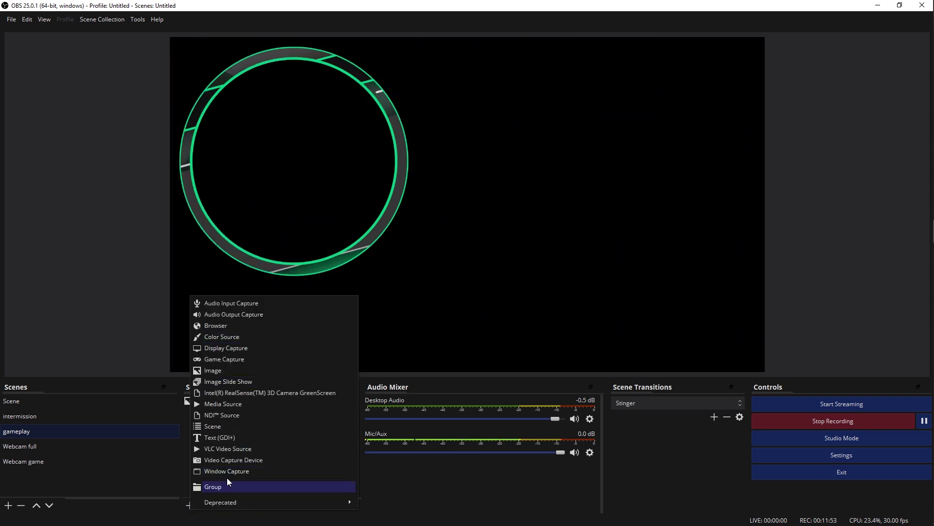
left_click(230, 427)
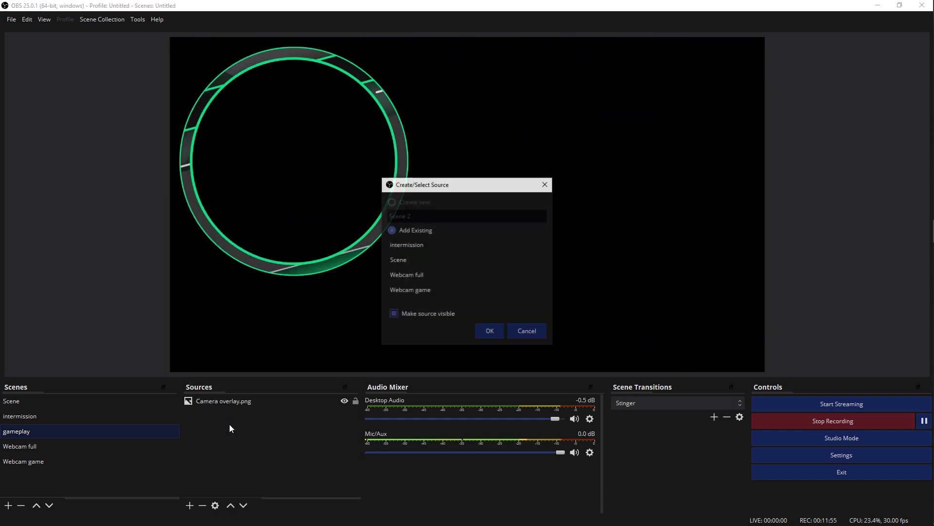
left_click(405, 290)
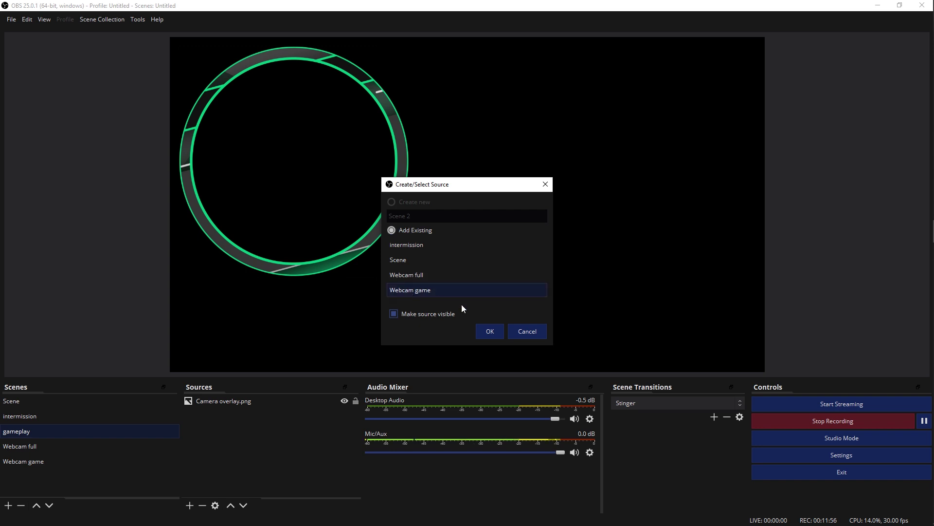
left_click(489, 335)
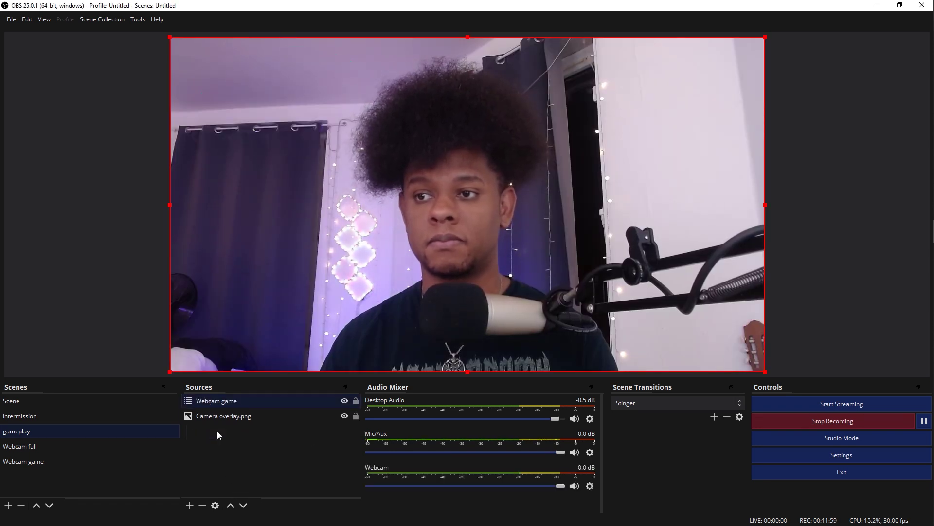
left_click_drag(217, 431, 217, 431)
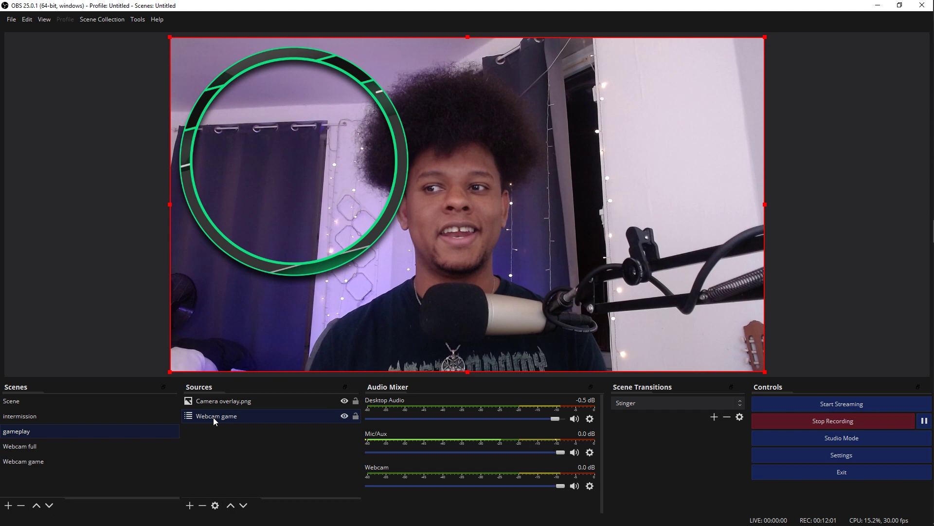
- Mask Webcam game with an Image Mask/Blend filter using mask4.png, then resize it into the ring
right_click(214, 416)
left_click(235, 399)
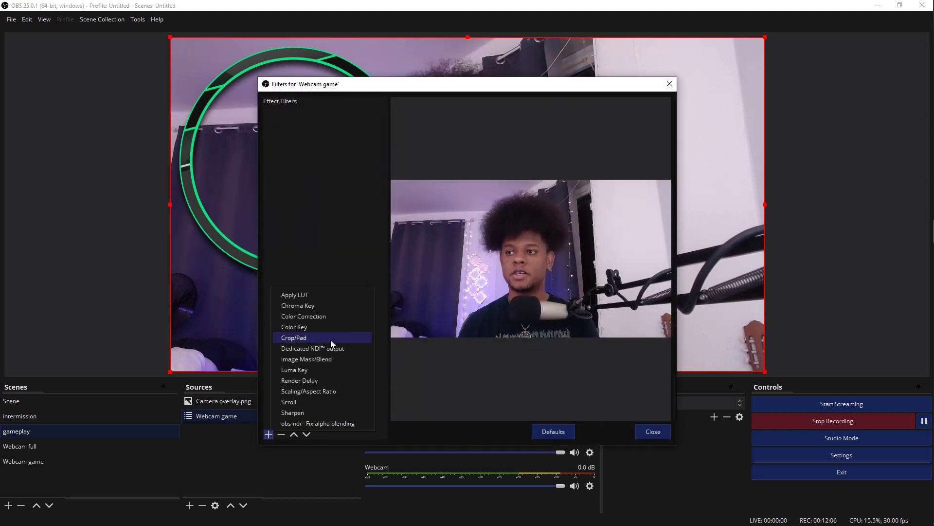
left_click(322, 359)
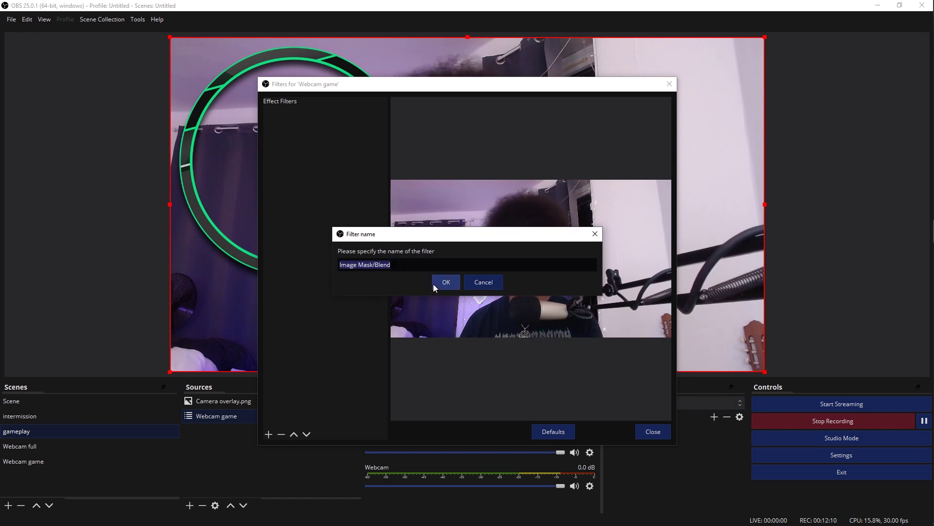
left_click(445, 282)
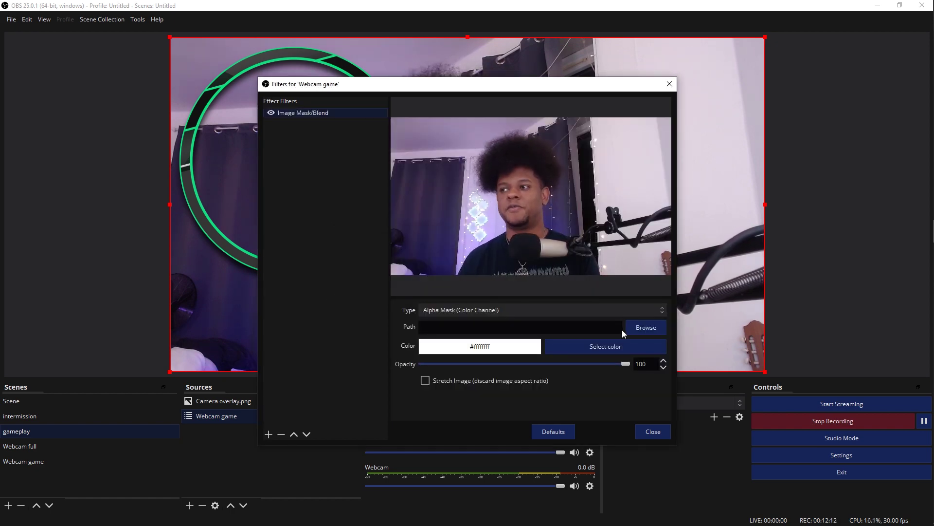
left_click(652, 329)
scroll(491, 203, "down", 3)
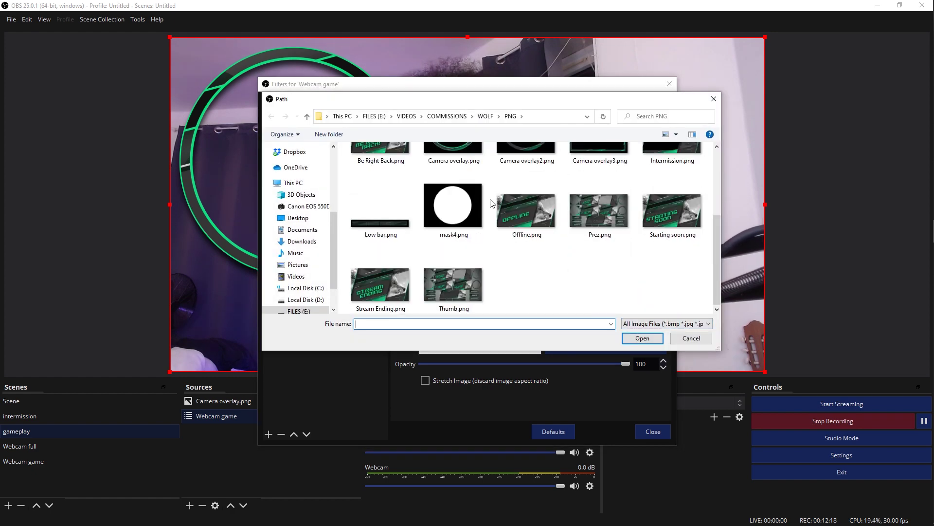
double_click(450, 234)
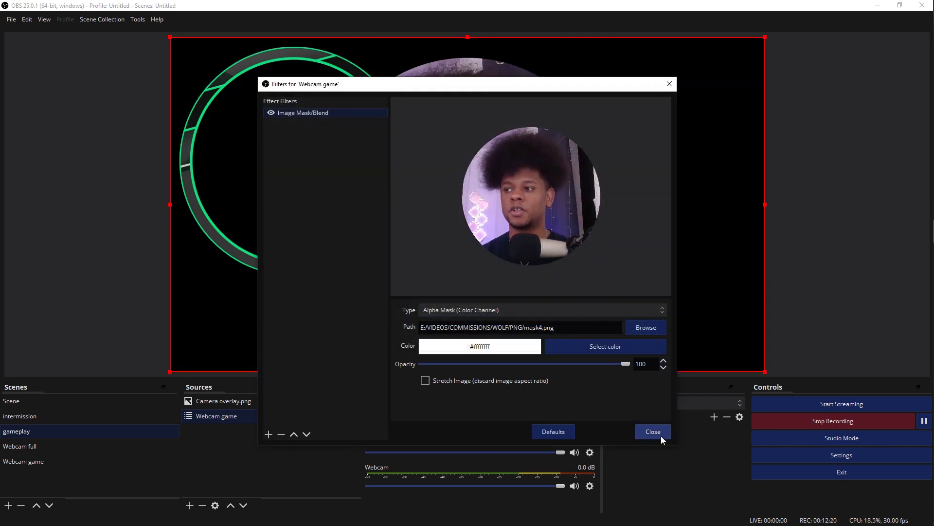
left_click(653, 432)
left_click_drag(765, 371, 605, 278)
left_click_drag(452, 164, 359, 177)
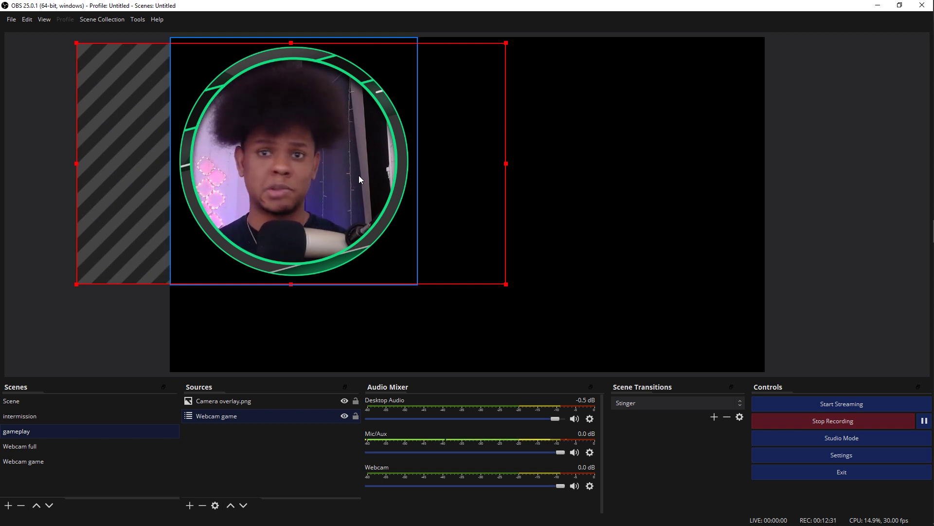
- In intermission, check the Webcam full scene's filters, which are empty
left_click(104, 323)
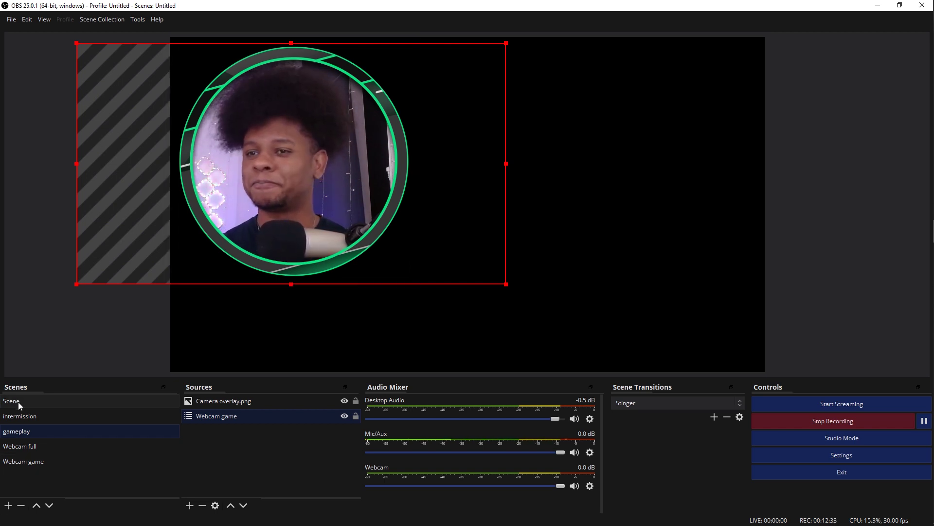
left_click(19, 416)
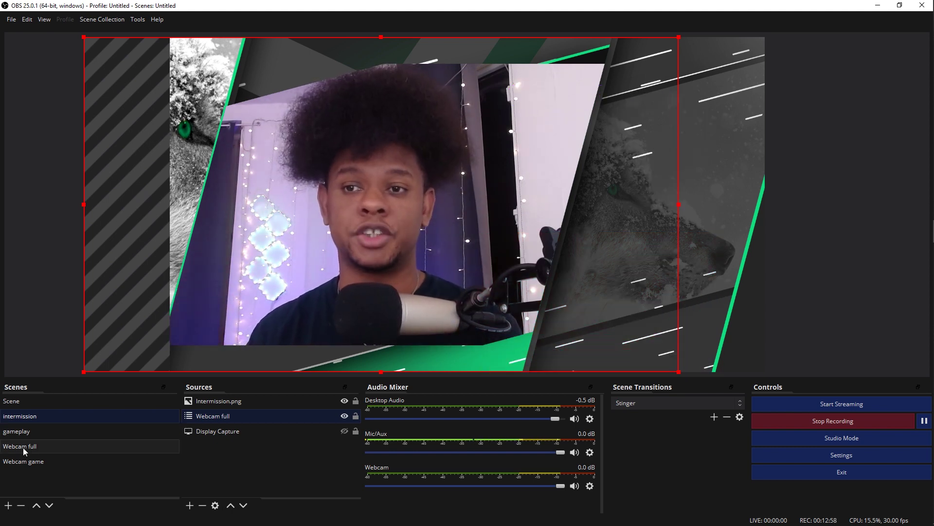
right_click(22, 446)
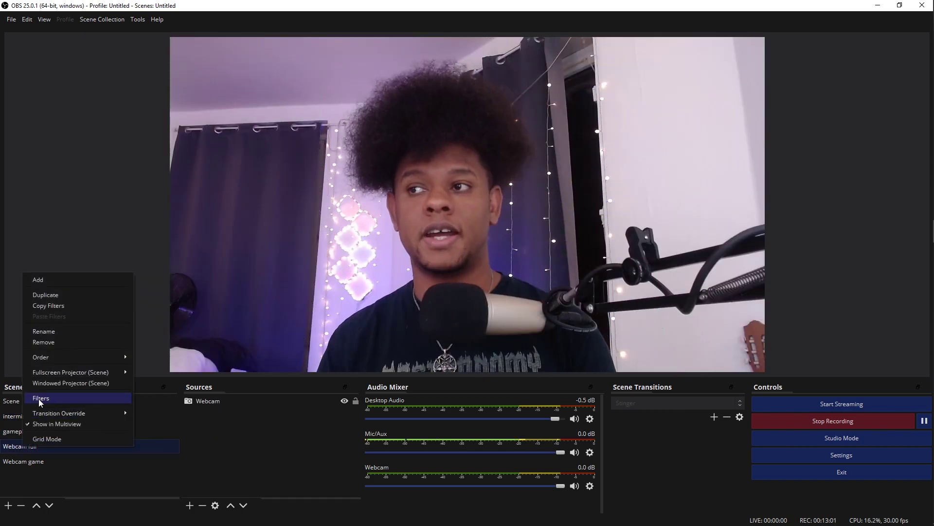
left_click(39, 399)
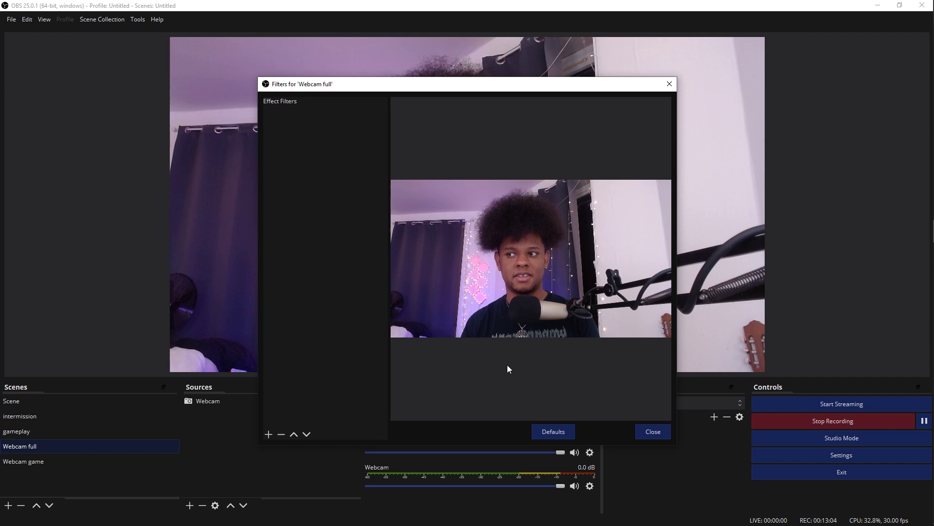
left_click(655, 431)
- Switch to the Webcam game scene and review its filters
right_click(258, 402)
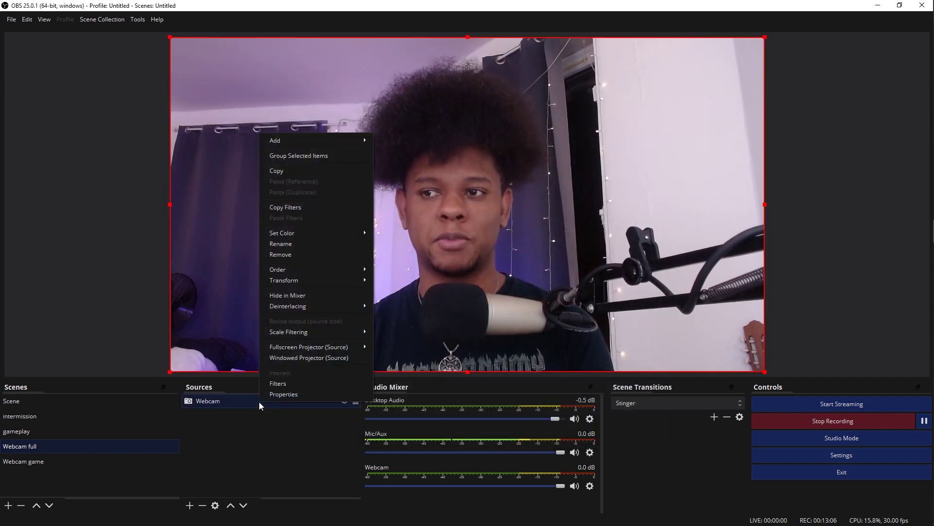
left_click(31, 462)
right_click(30, 462)
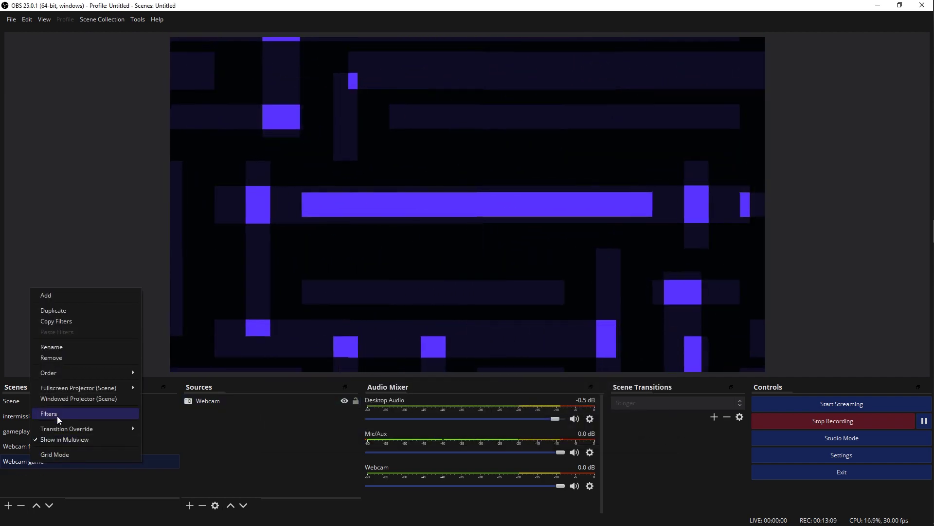
left_click(58, 413)
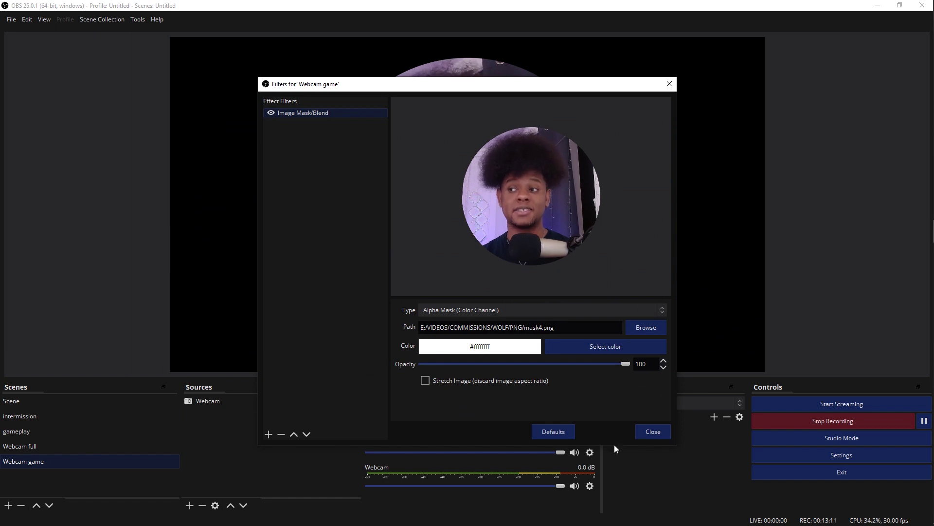
left_click(660, 434)
- Check the raw Webcam source's filters, then reopen the Webcam game scene's filters
right_click(243, 401)
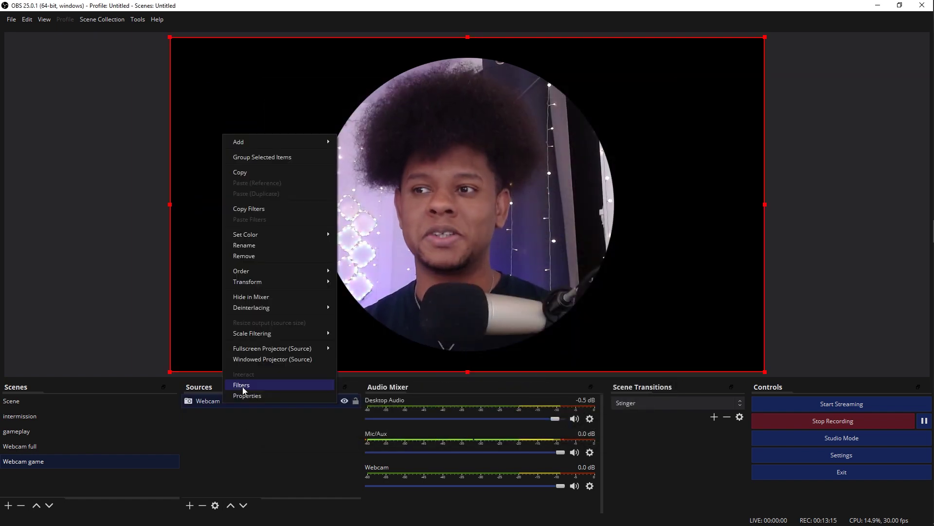
left_click(242, 386)
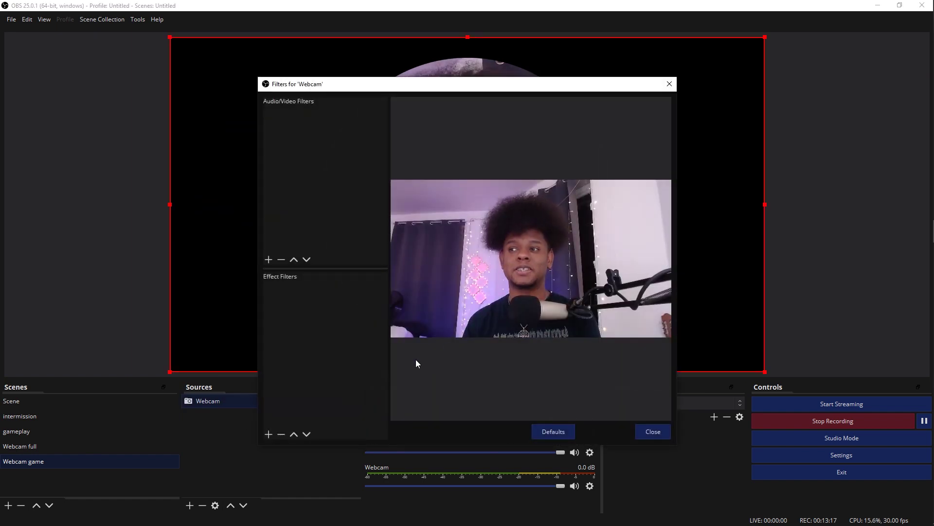
left_click(646, 433)
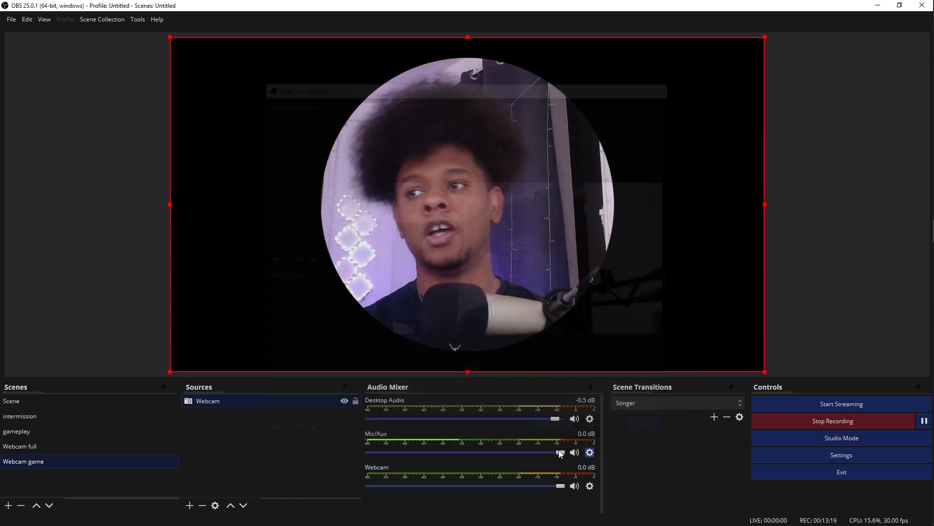
right_click(24, 460)
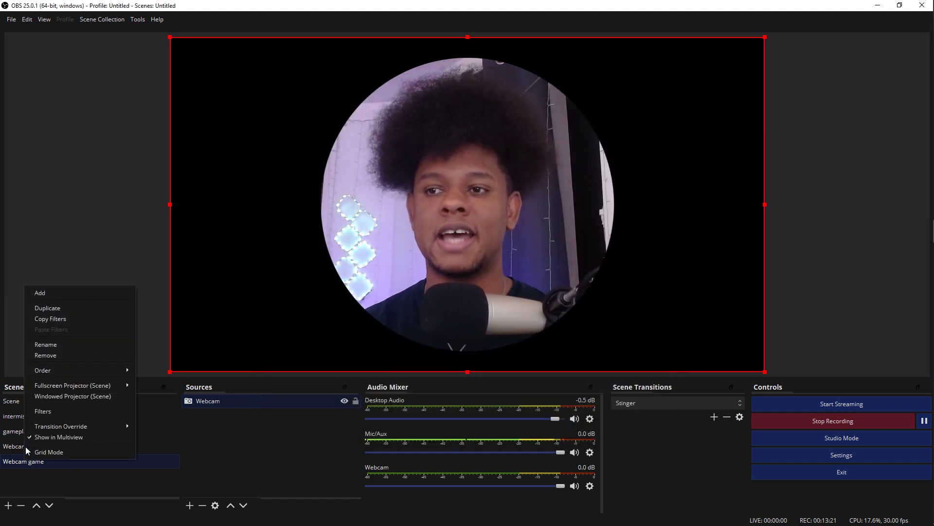
left_click(43, 410)
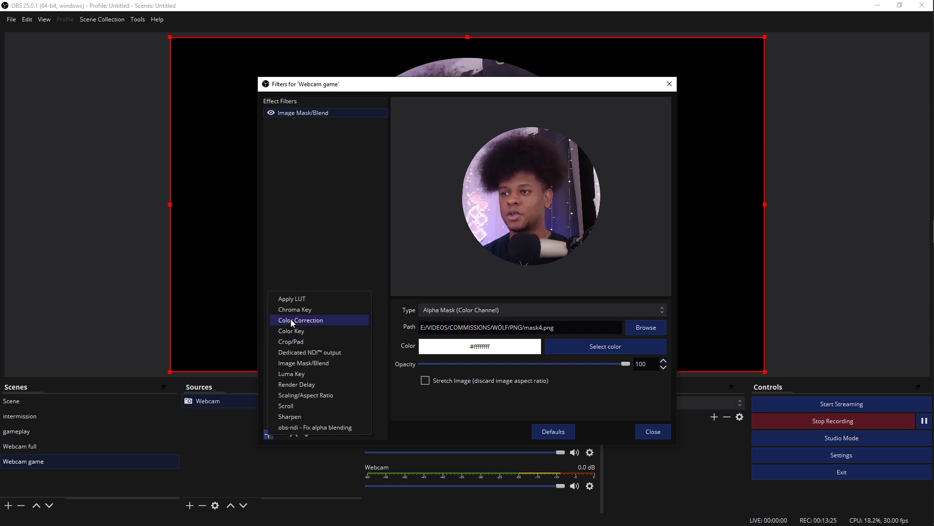
- Add a Color Correction filter to Webcam game with Saturation at 5.00
left_click(292, 321)
left_click(447, 282)
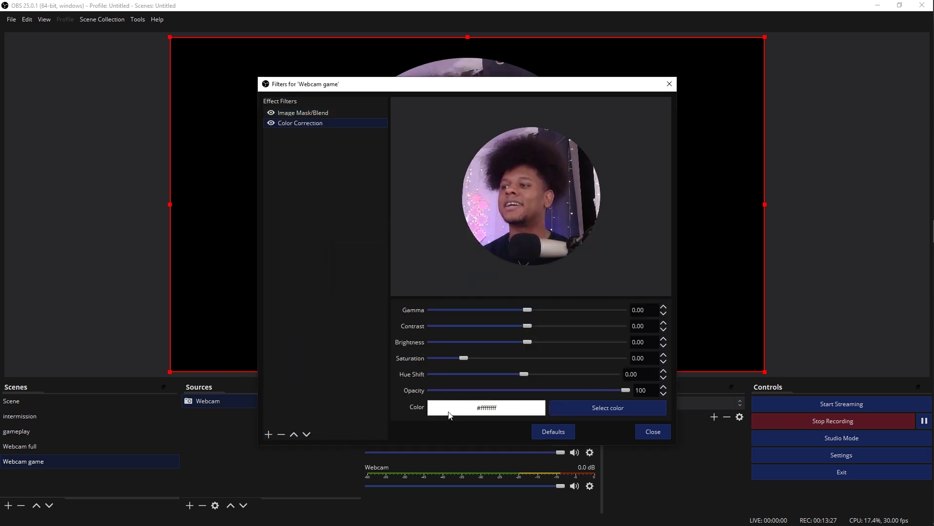
left_click_drag(462, 358, 650, 366)
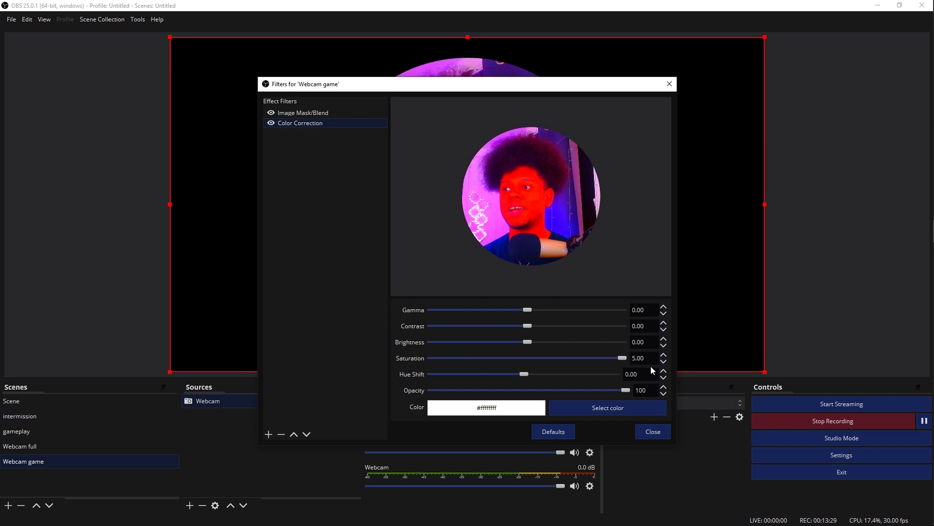
left_click(649, 432)
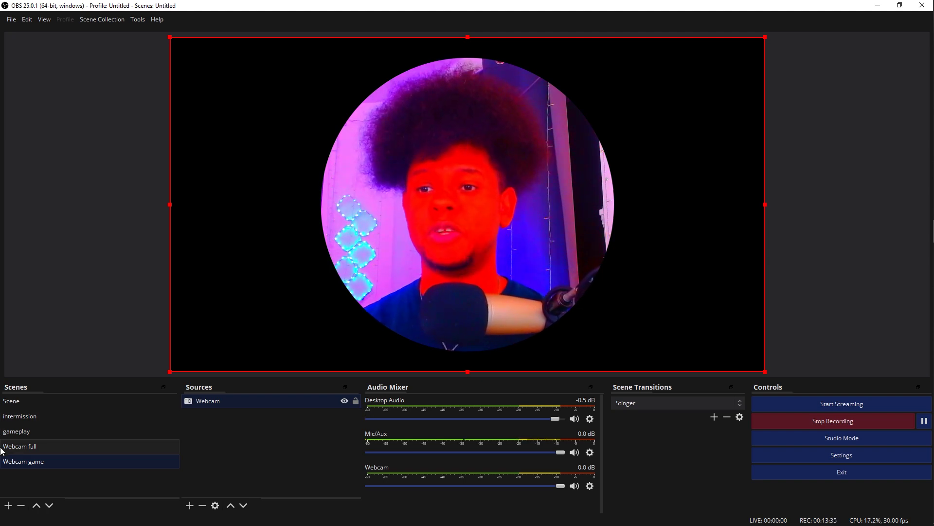
- Go through intermission back to gameplay to see the saturated circular cam
left_click(25, 417)
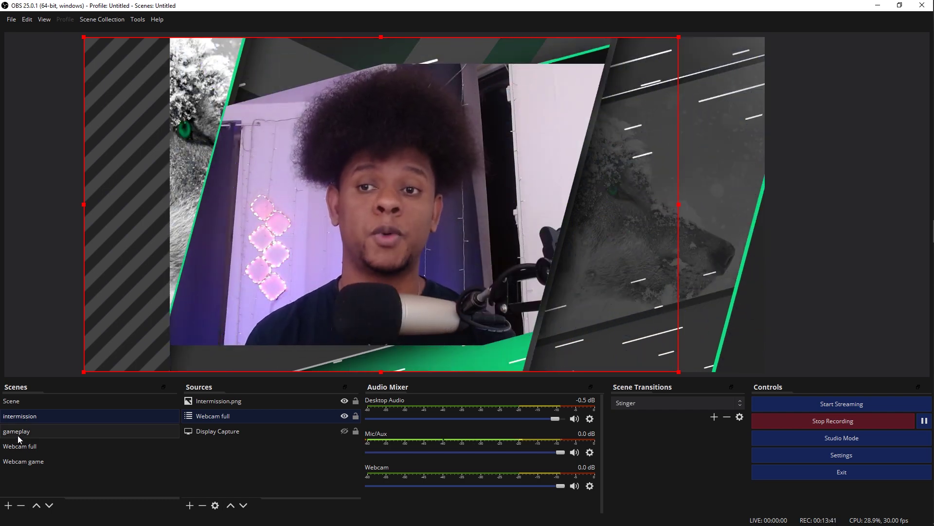
left_click(17, 435)
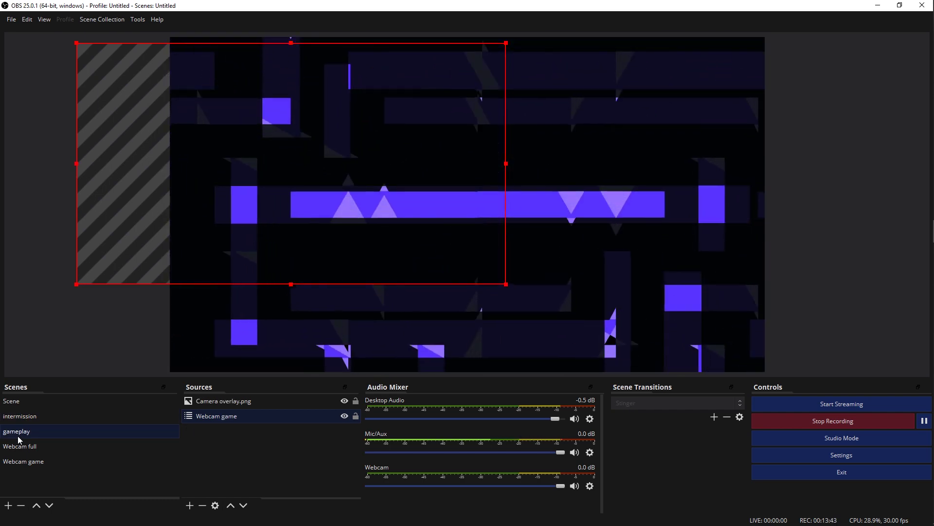